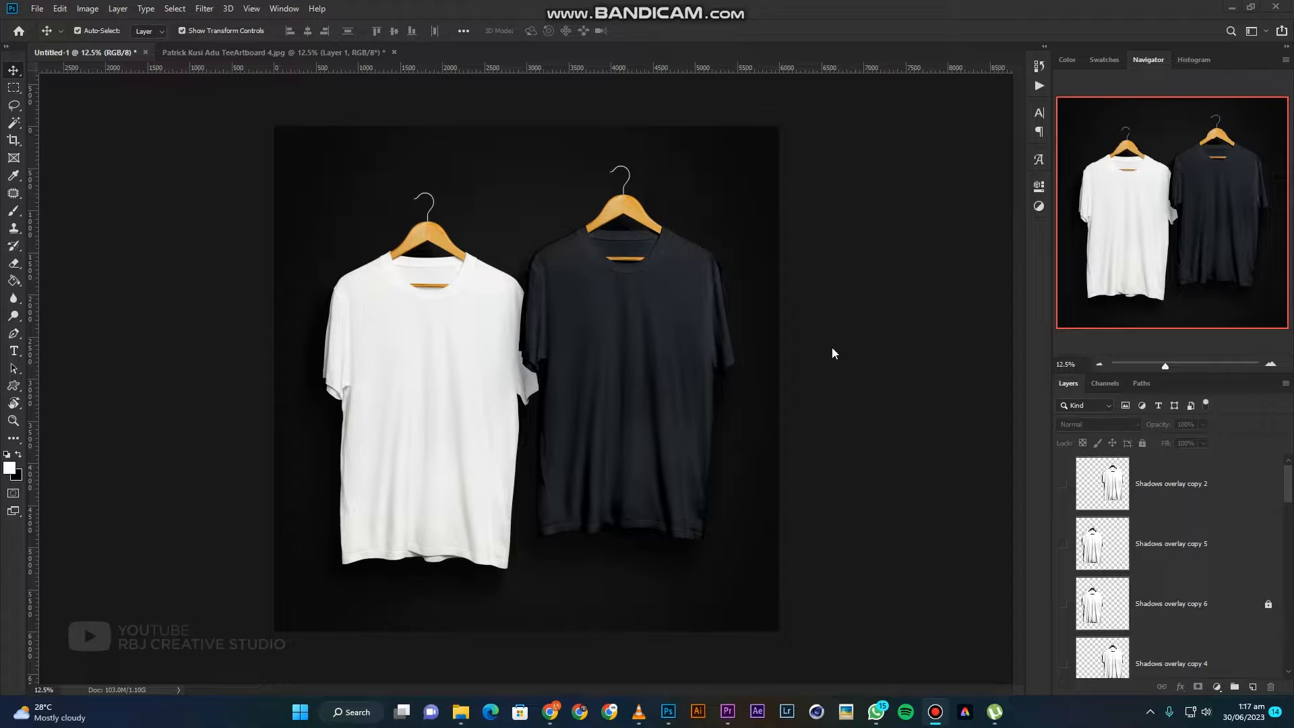
{"action": "left_click", "coordinate": [834, 354]}
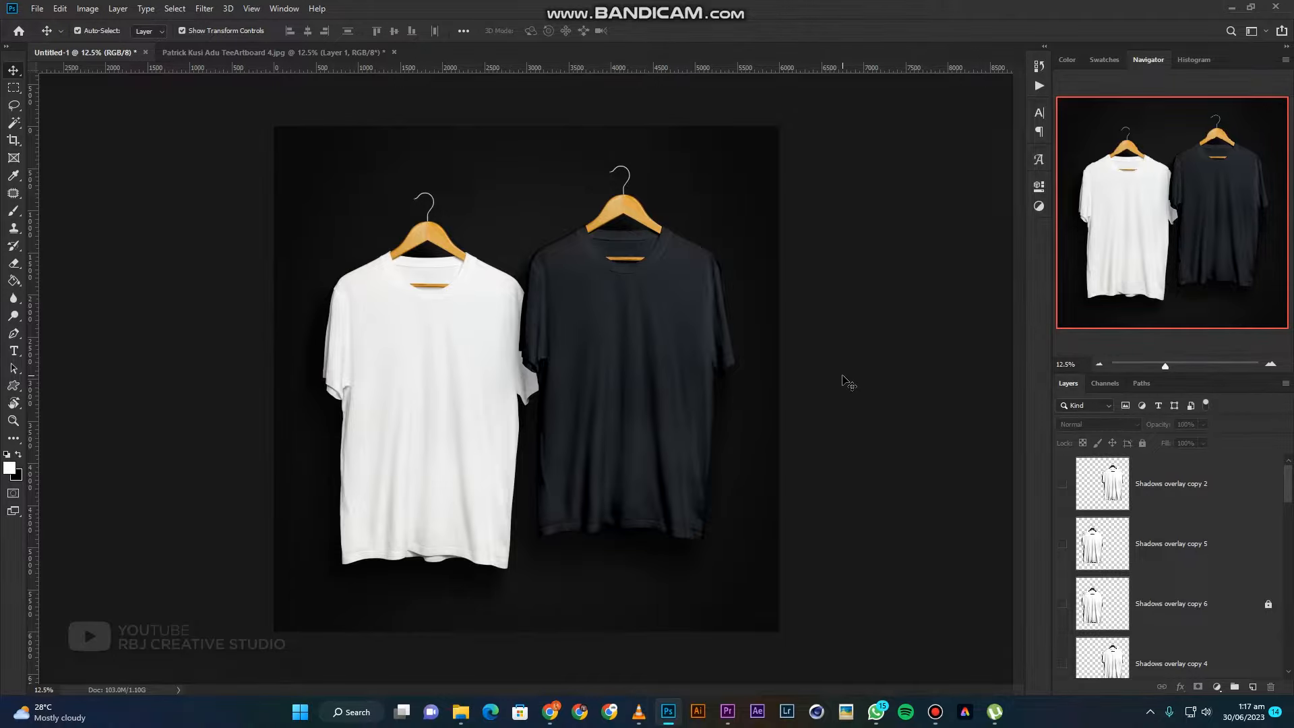
{"action": "scroll", "coordinate": [844, 401], "scroll_direction": "up", "scroll_amount": 1}
{"action": "scroll", "coordinate": [843, 402], "scroll_direction": "down", "scroll_amount": 1}
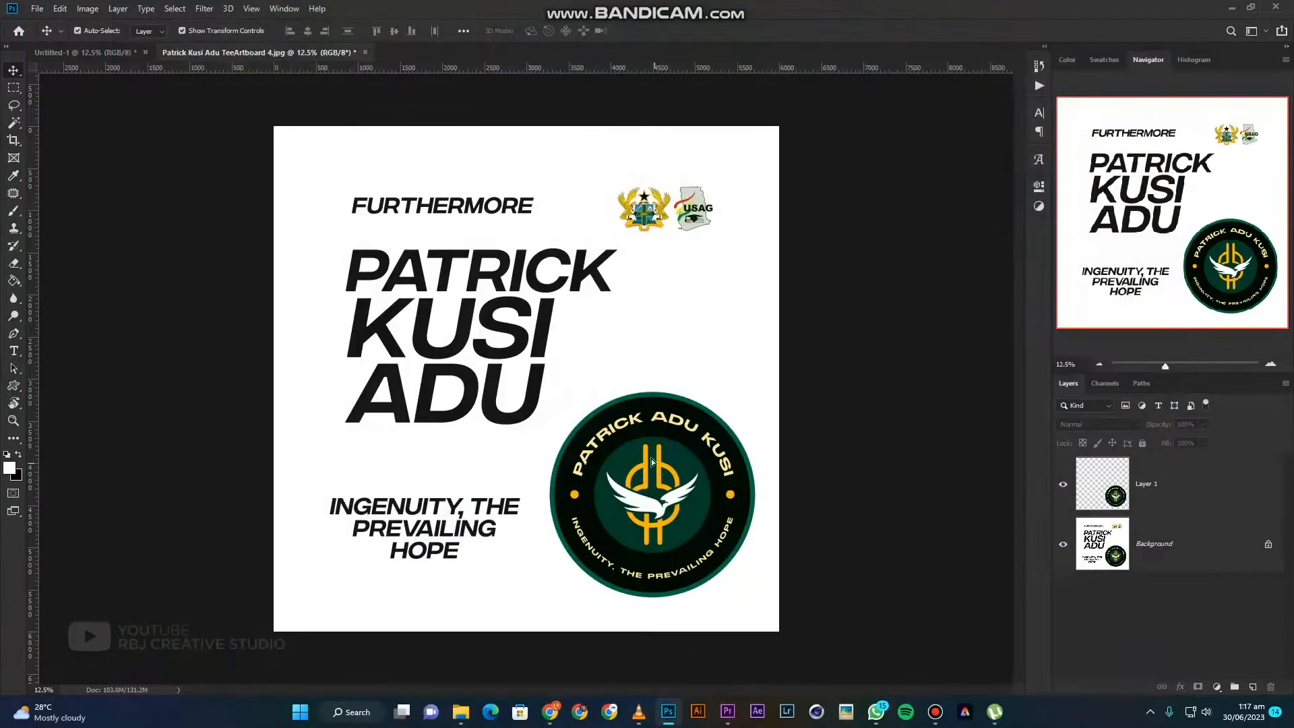
Step: Copy the circular badge from the artwork document onto the dark T-shirt's lower right corner and position it with its opacity lowered to 55%
{"action": "left_click_drag", "start_coordinate": [651, 460], "coordinate": [646, 352]}
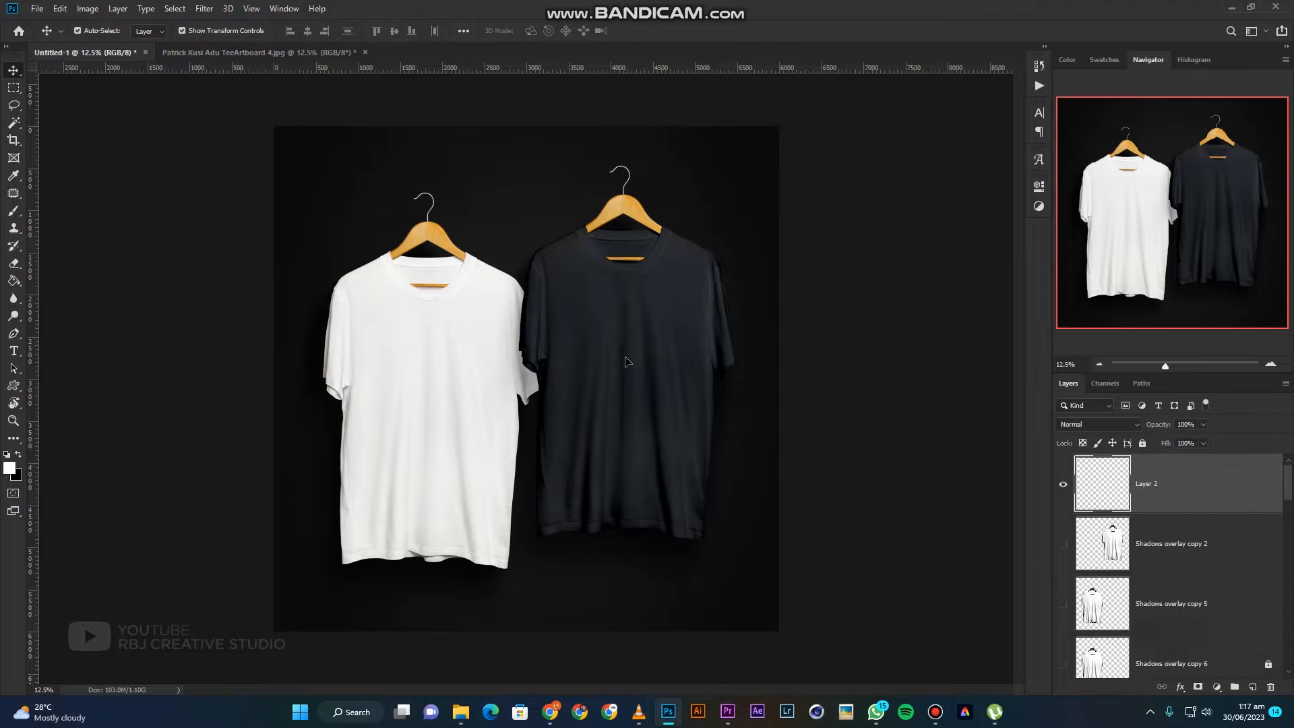
{"action": "left_click_drag", "start_coordinate": [667, 405], "coordinate": [696, 484]}
{"action": "left_click", "coordinate": [1204, 424]}
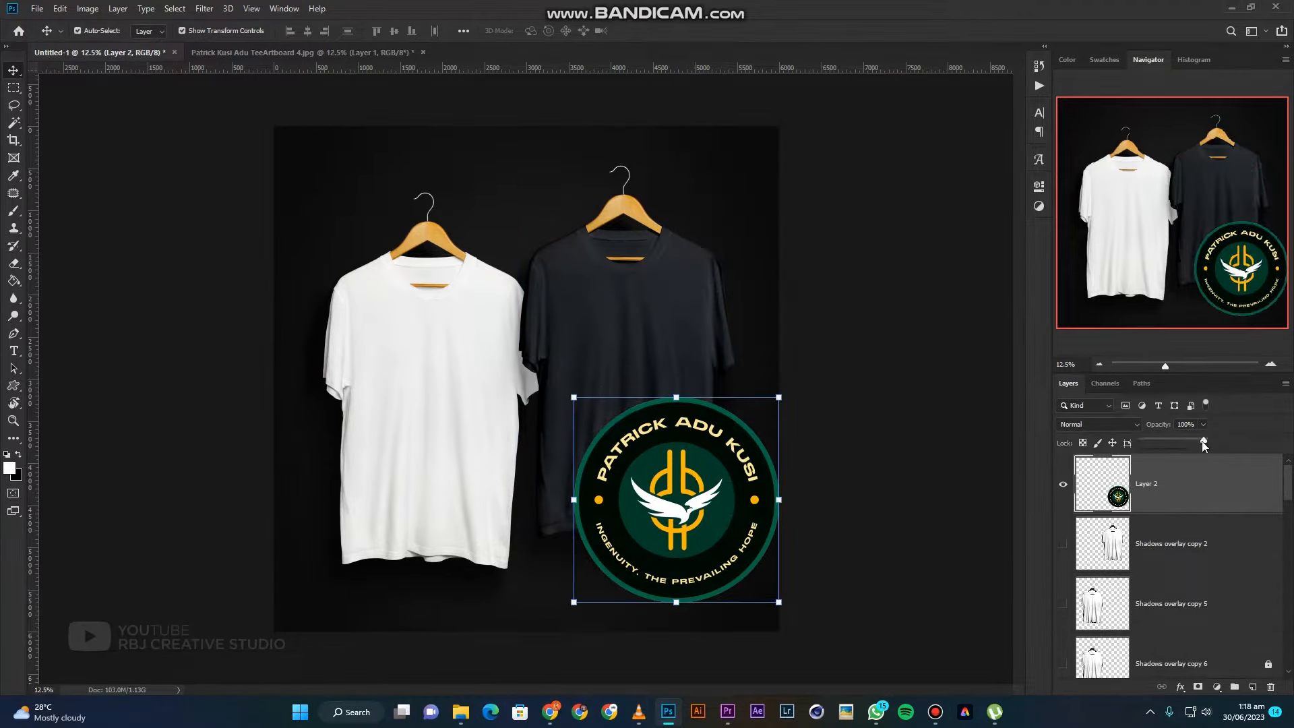
{"action": "left_click", "coordinate": [934, 373]}
{"action": "scroll", "coordinate": [681, 492], "scroll_direction": "up", "scroll_amount": 2}
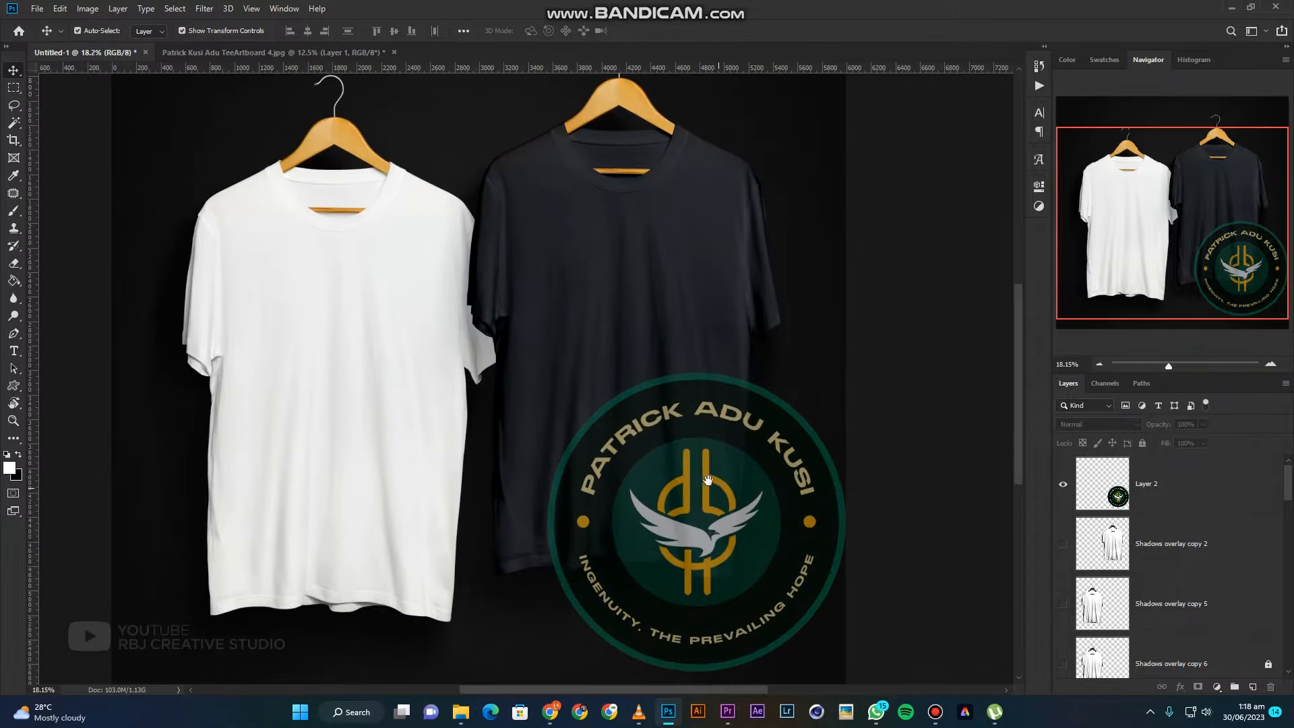
{"action": "left_click_drag", "start_coordinate": [722, 470], "coordinate": [673, 473]}
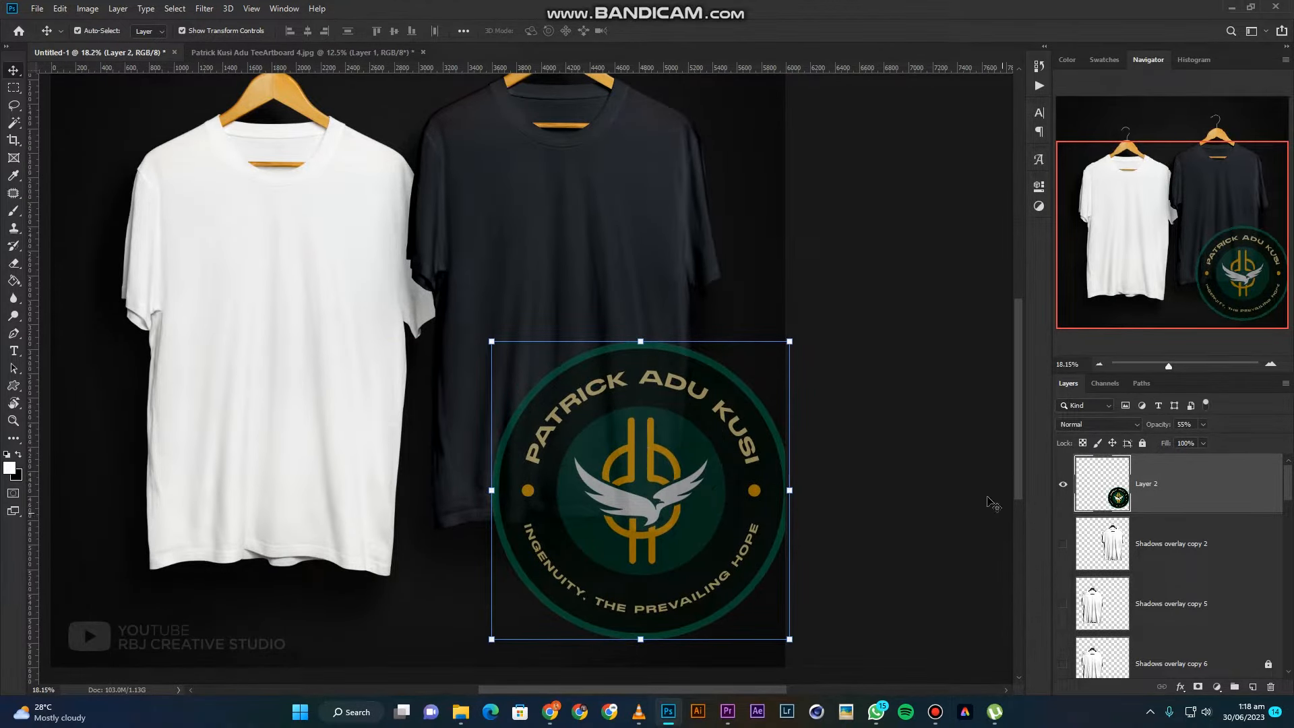
Step: Set the opacity of Layer 2 back to 100% and hide the layer
{"action": "left_click", "coordinate": [1205, 425]}
{"action": "left_click_drag", "start_coordinate": [1206, 442], "coordinate": [1240, 442]}
{"action": "key", "text": "Delete"}
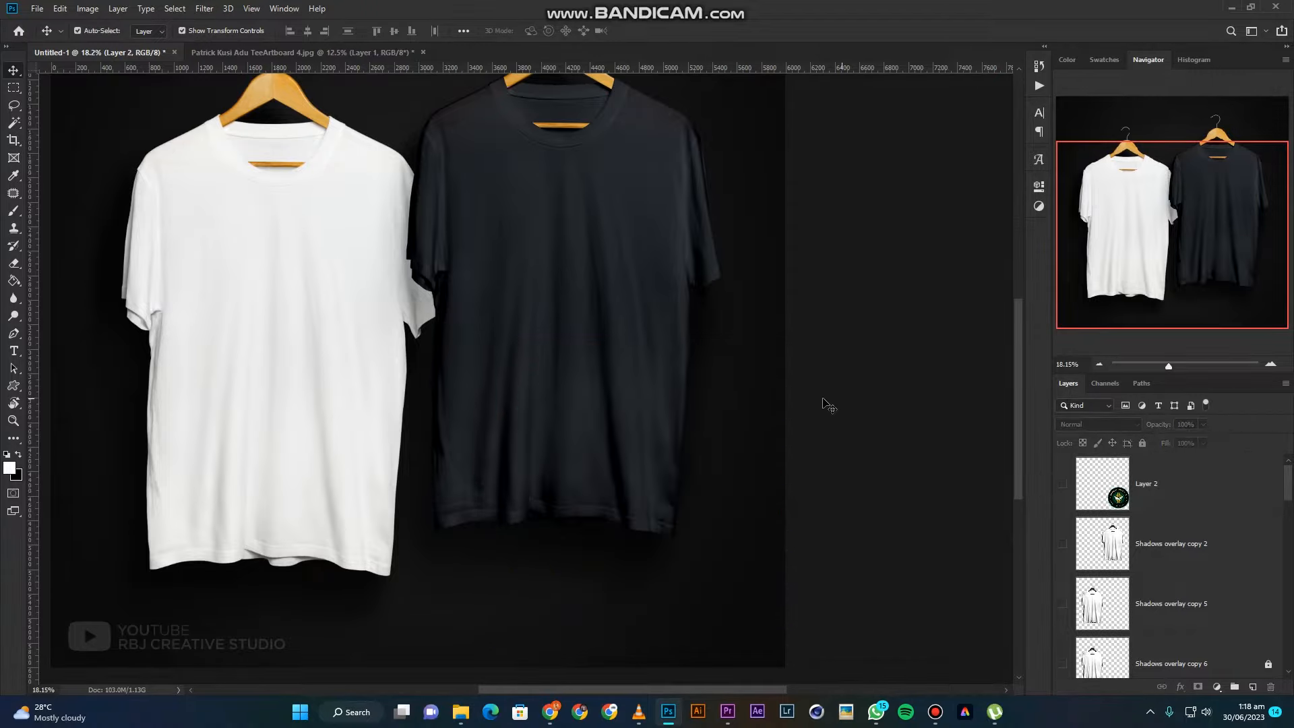
Step: Load the dark T-shirt's outline as a selection from the T-shirt copy layer
{"action": "left_click", "coordinate": [605, 364]}
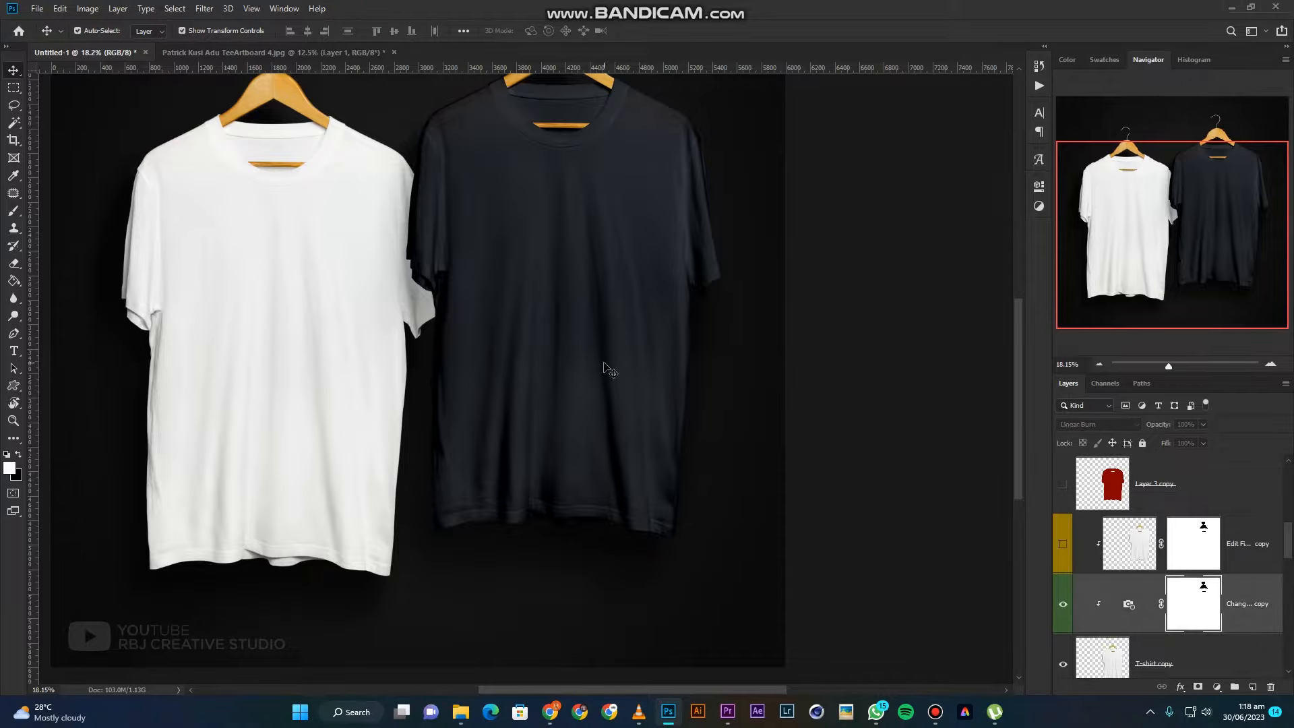
{"action": "left_click", "coordinate": [837, 401]}
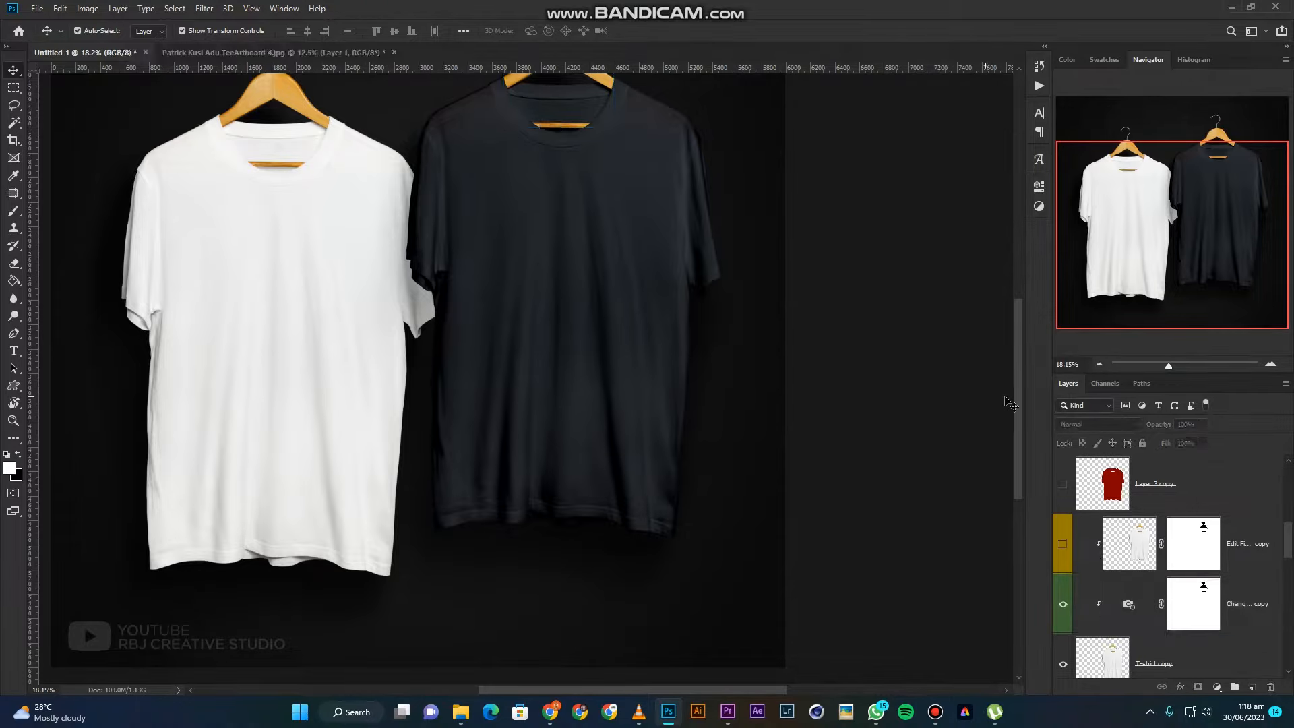
{"action": "left_click_drag", "start_coordinate": [1018, 393], "coordinate": [1018, 389]}
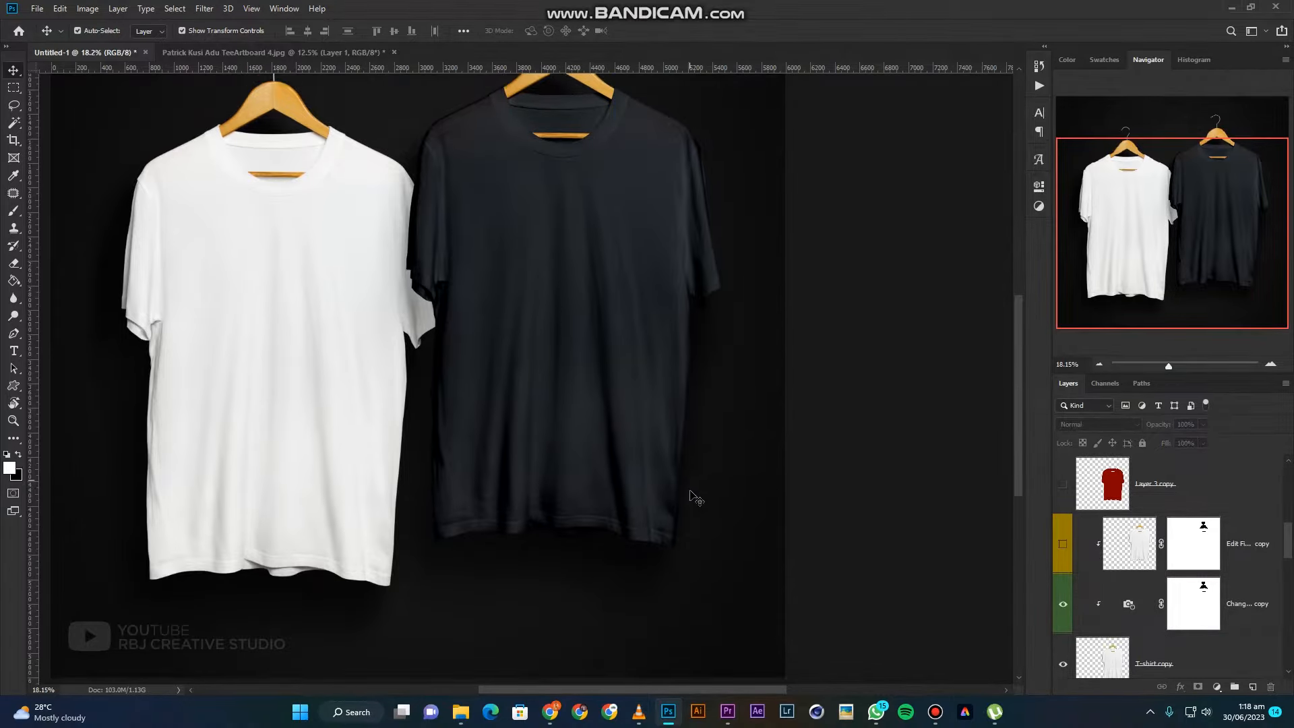
{"action": "scroll", "coordinate": [637, 472], "scroll_direction": "up", "scroll_amount": 1}
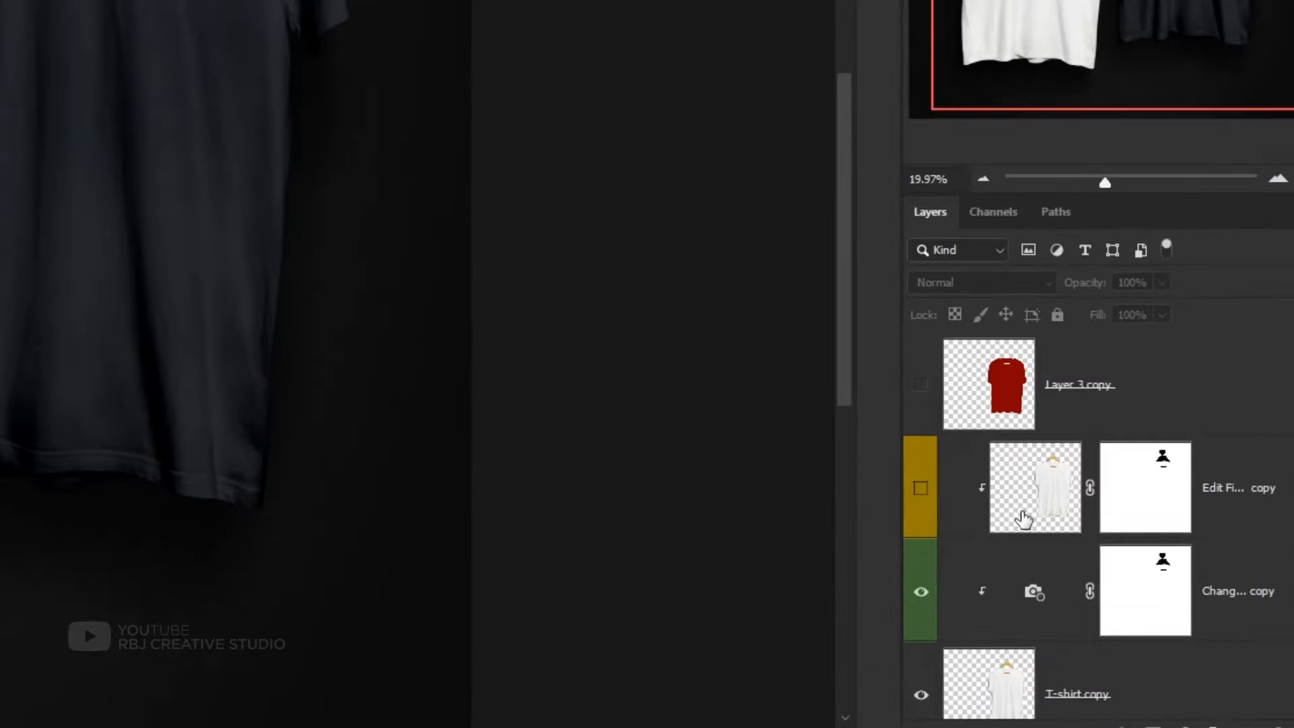
{"action": "scroll", "coordinate": [1045, 509], "scroll_direction": "down", "scroll_amount": 2}
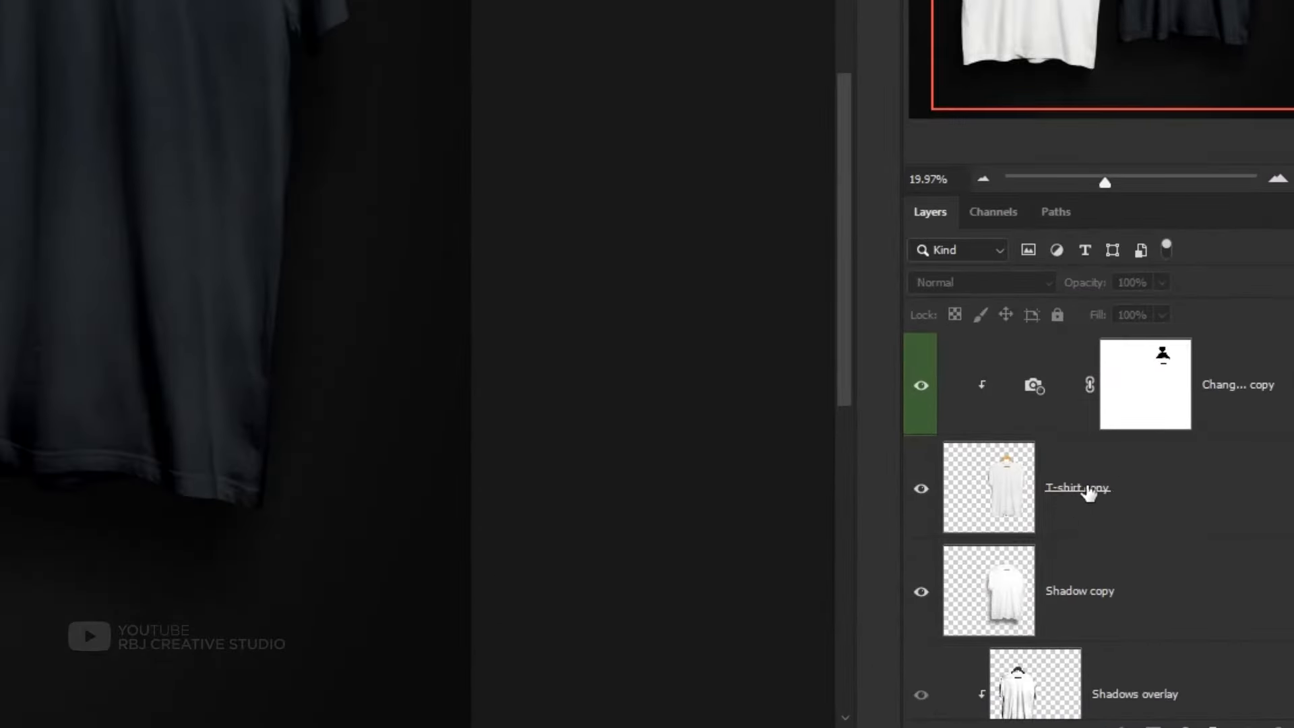
{"action": "left_click", "coordinate": [1075, 495]}
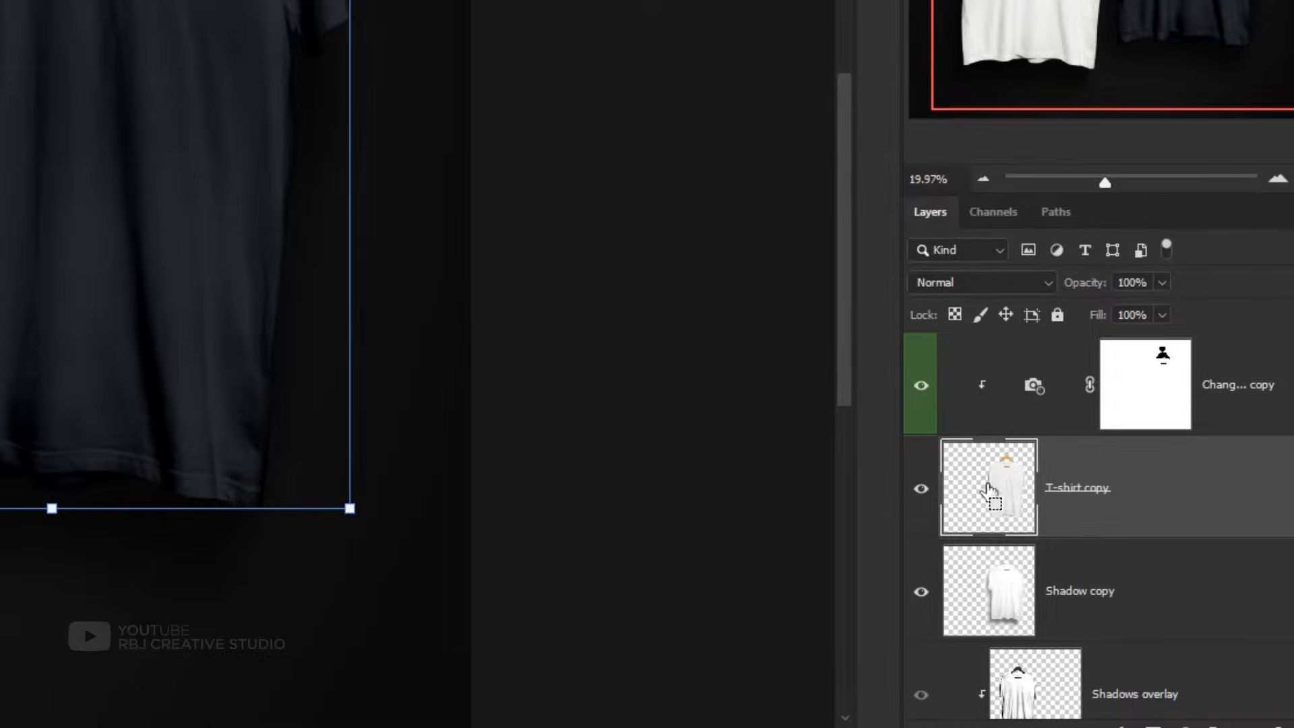
{"action": "left_click", "coordinate": [985, 494], "text": "ctrl"}
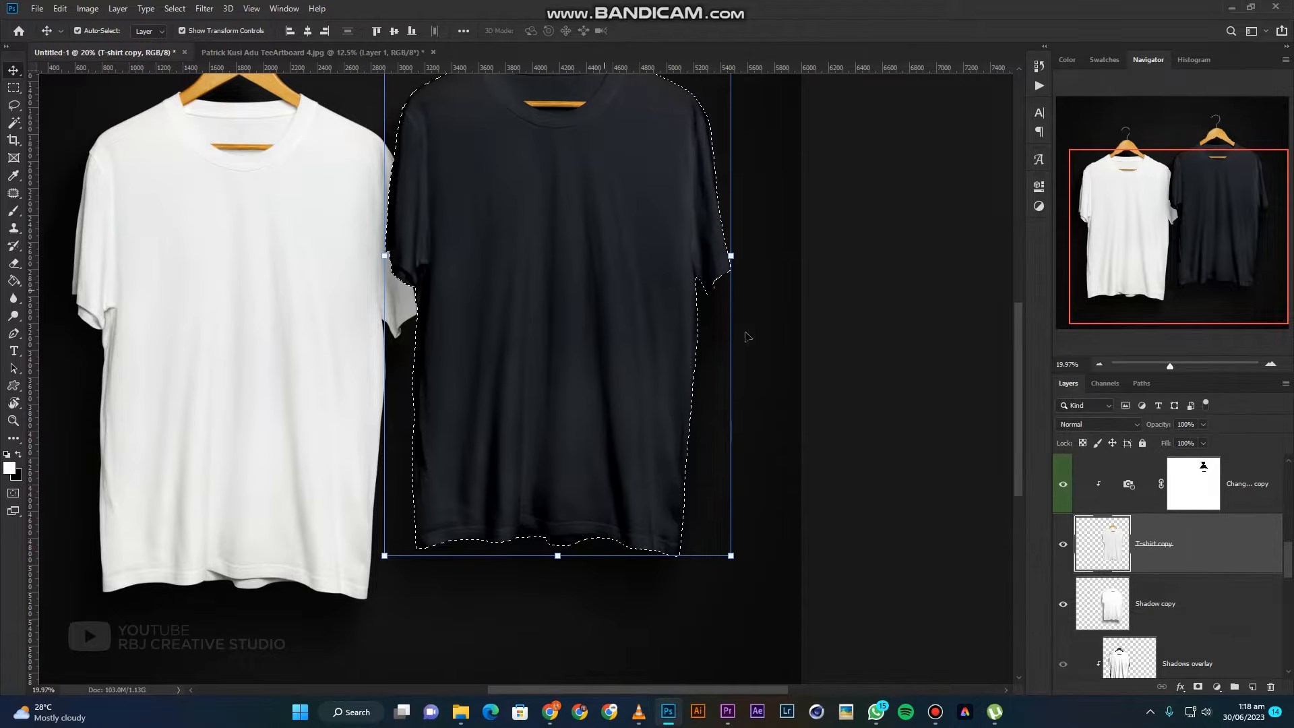
Step: Show Layer 2, delete the badge area outside the dark T-shirt using the inverted outline selection, and deselect
{"action": "scroll", "coordinate": [1161, 543], "scroll_direction": "up", "scroll_amount": 5}
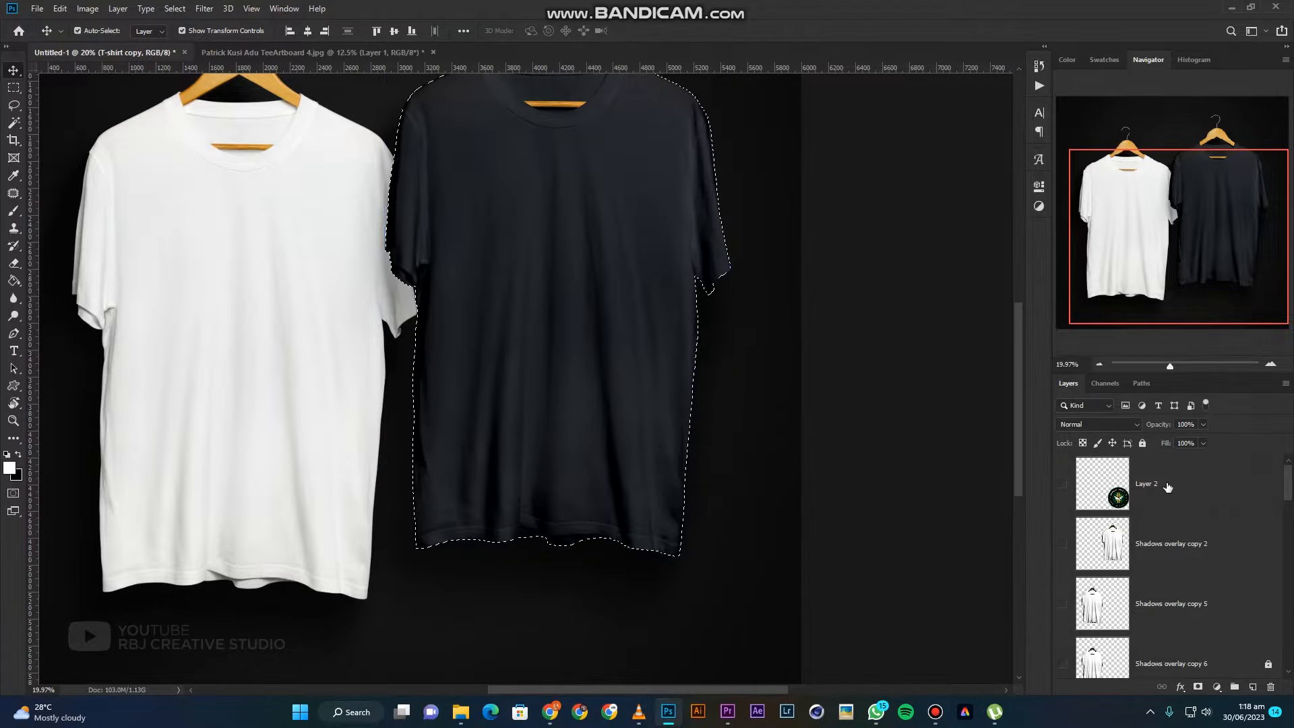
{"action": "left_click", "coordinate": [1124, 492]}
{"action": "left_click", "coordinate": [1064, 486]}
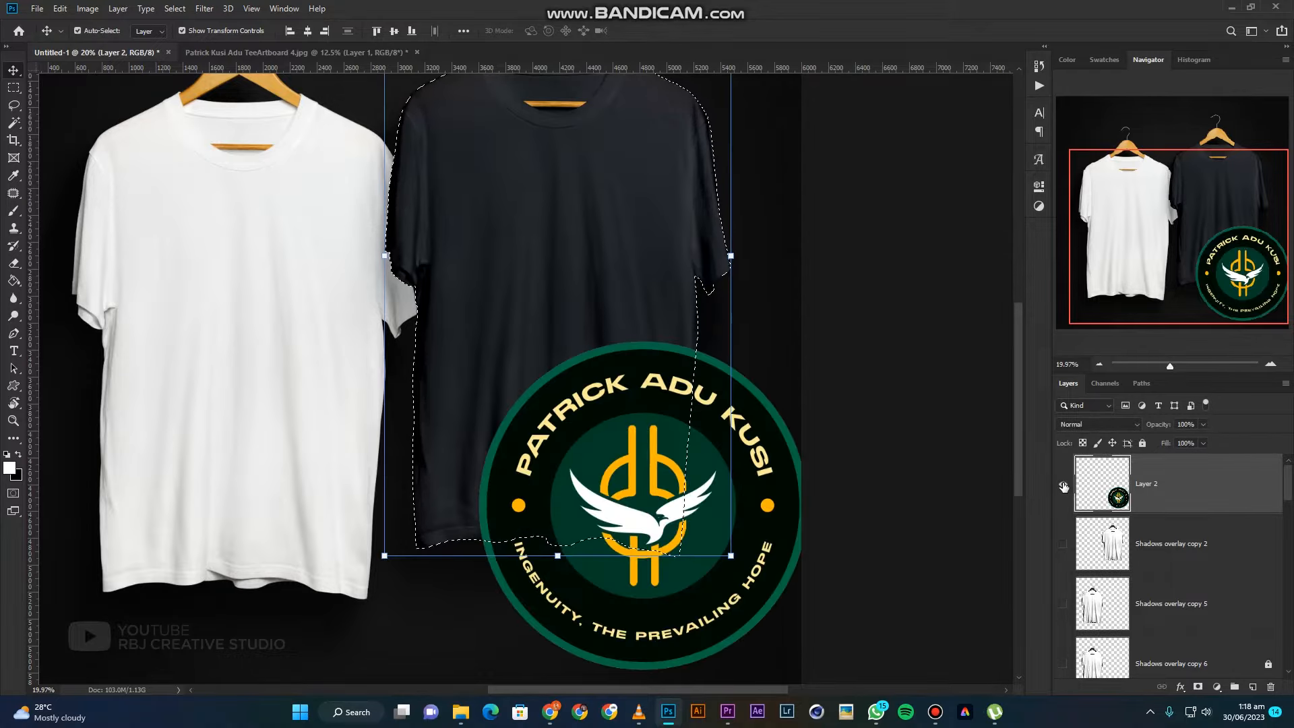
{"action": "scroll", "coordinate": [645, 511], "scroll_direction": "up", "scroll_amount": 1}
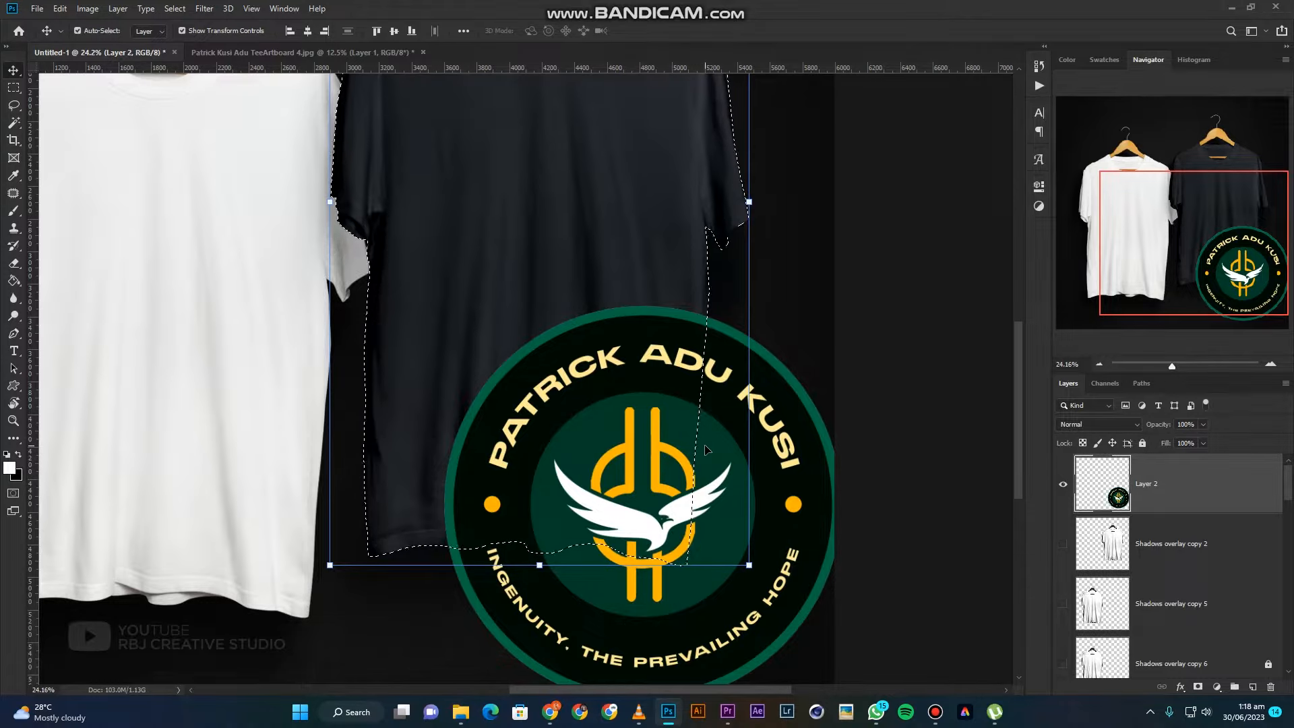
{"action": "key", "text": "ctrl+shift+i"}
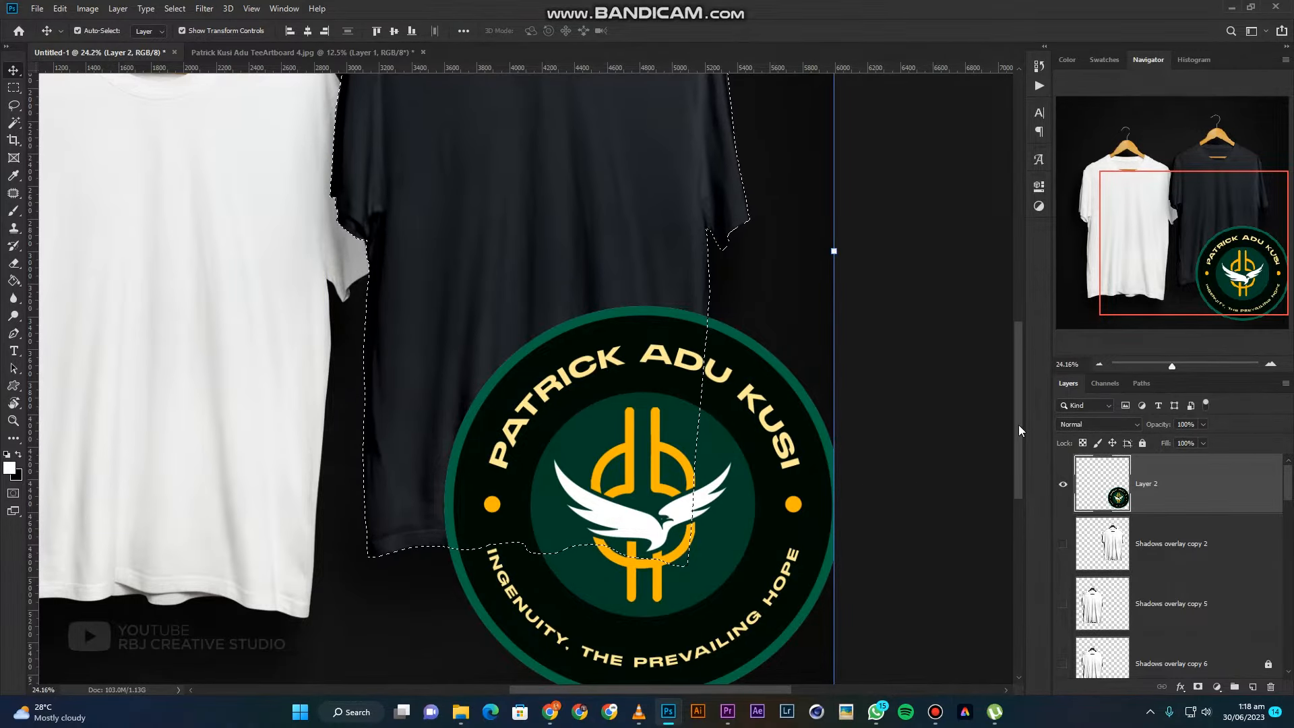
{"action": "left_click_drag", "start_coordinate": [1017, 424], "coordinate": [1016, 443]}
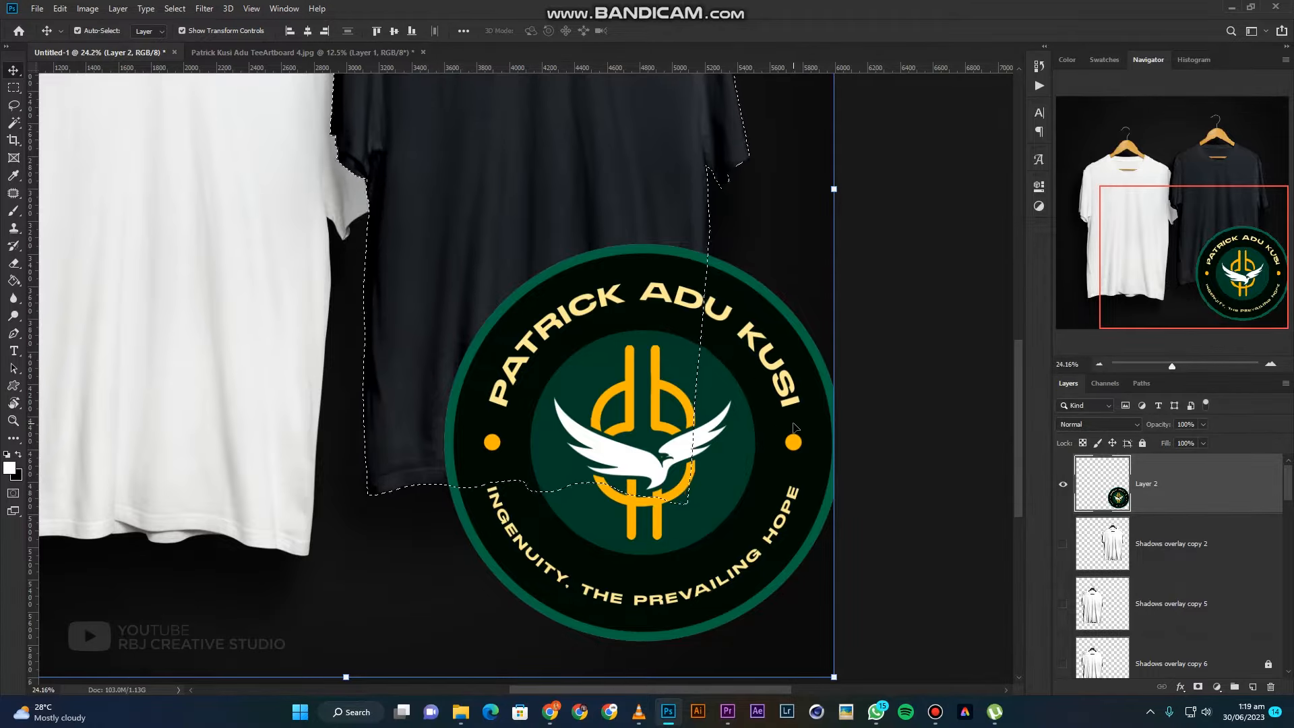
{"action": "key", "text": "Delete"}
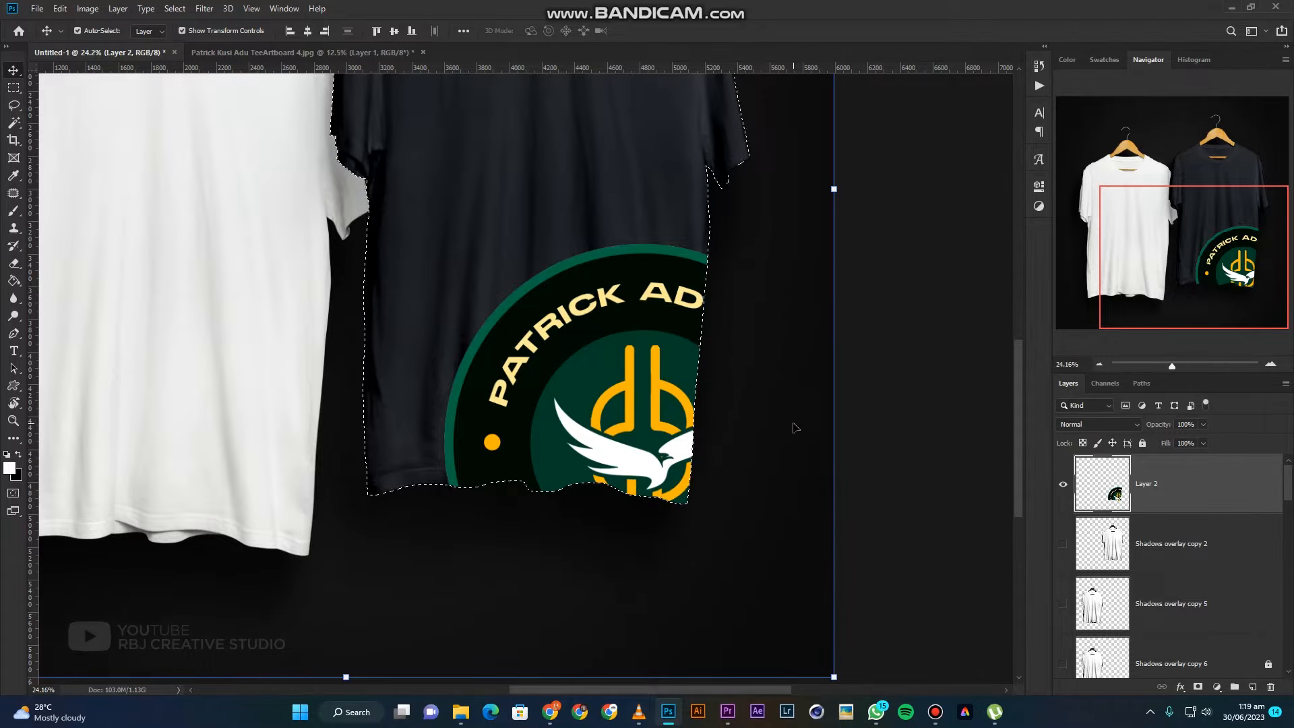
{"action": "key", "text": "ctrl+d"}
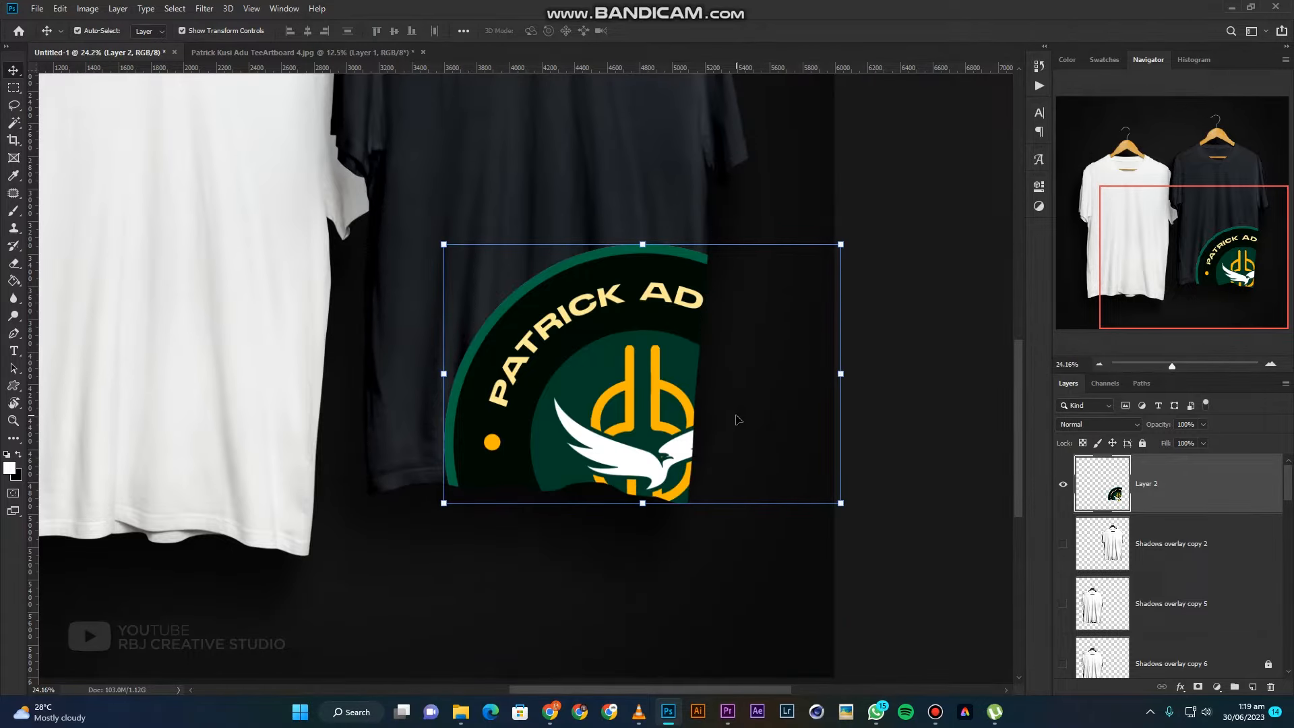
Step: Move the Shadows overlay copy 2 layer directly above the badge layer, Layer 2
{"action": "scroll", "coordinate": [734, 404], "scroll_direction": "up", "scroll_amount": 1}
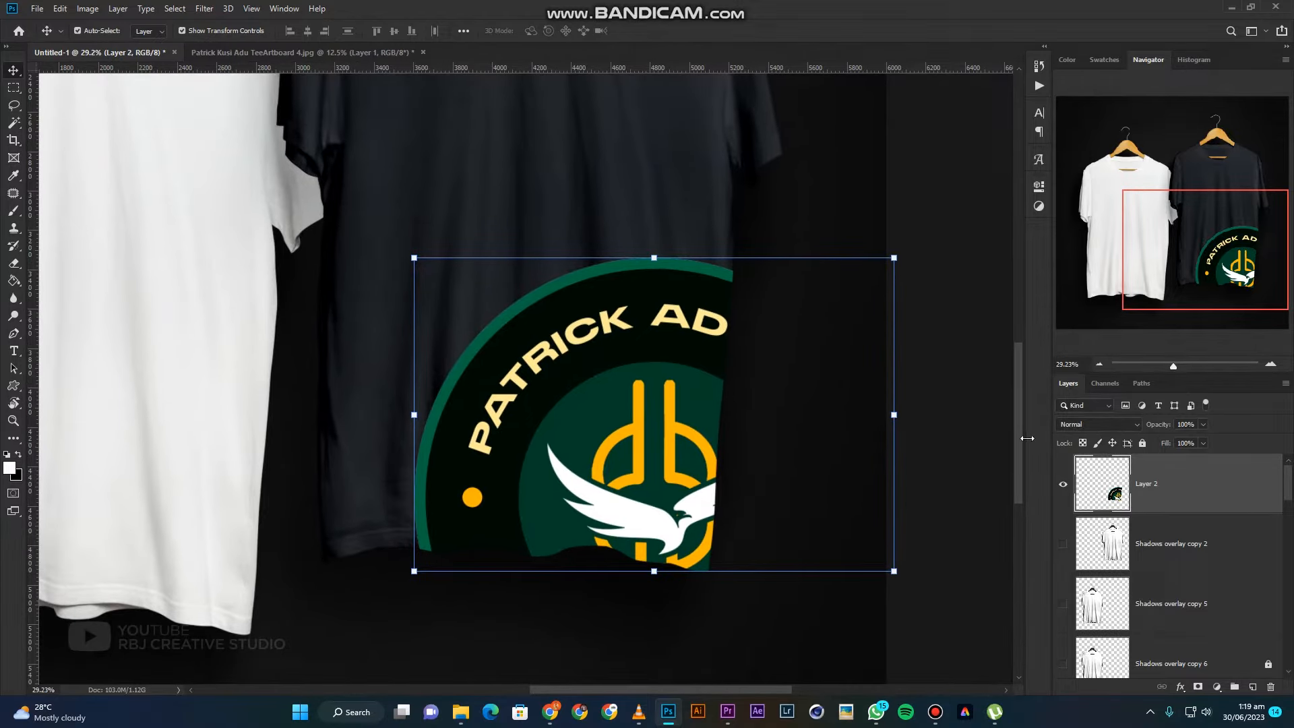
{"action": "scroll", "coordinate": [1020, 430], "scroll_direction": "up", "scroll_amount": 1}
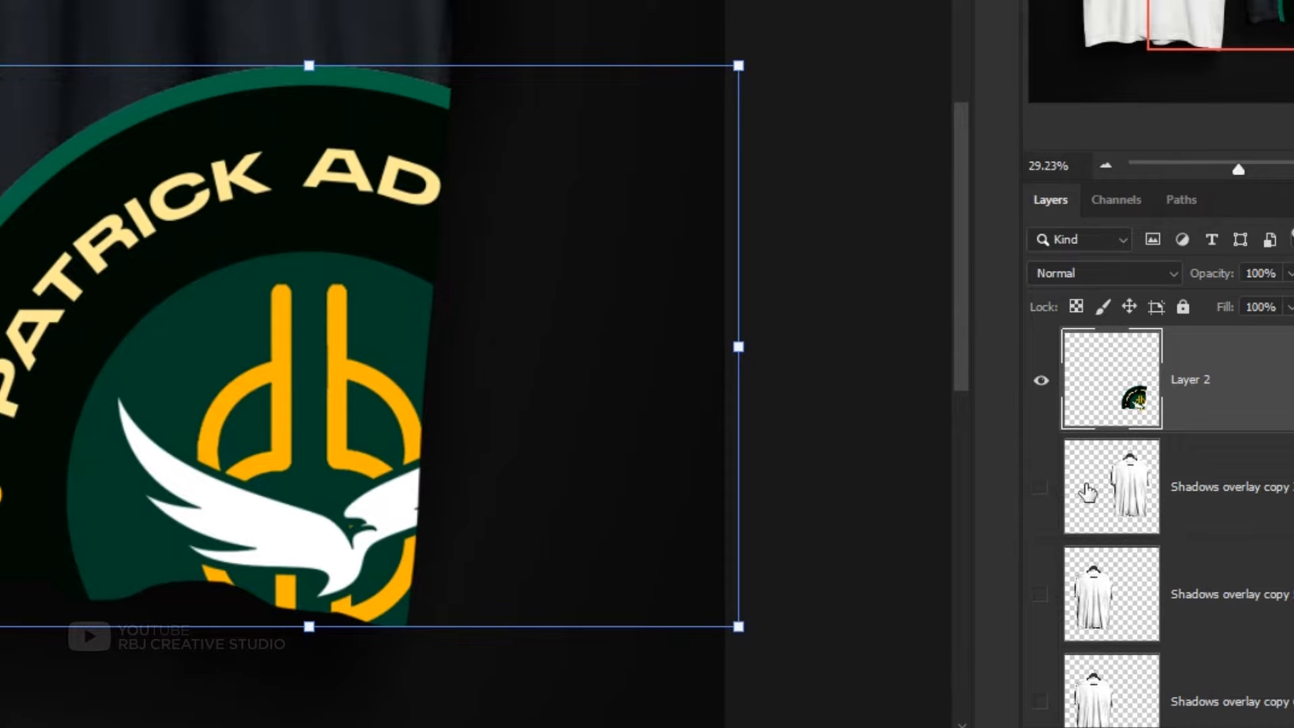
{"action": "left_click", "coordinate": [1075, 477]}
{"action": "left_click_drag", "start_coordinate": [1227, 486], "coordinate": [1218, 376]}
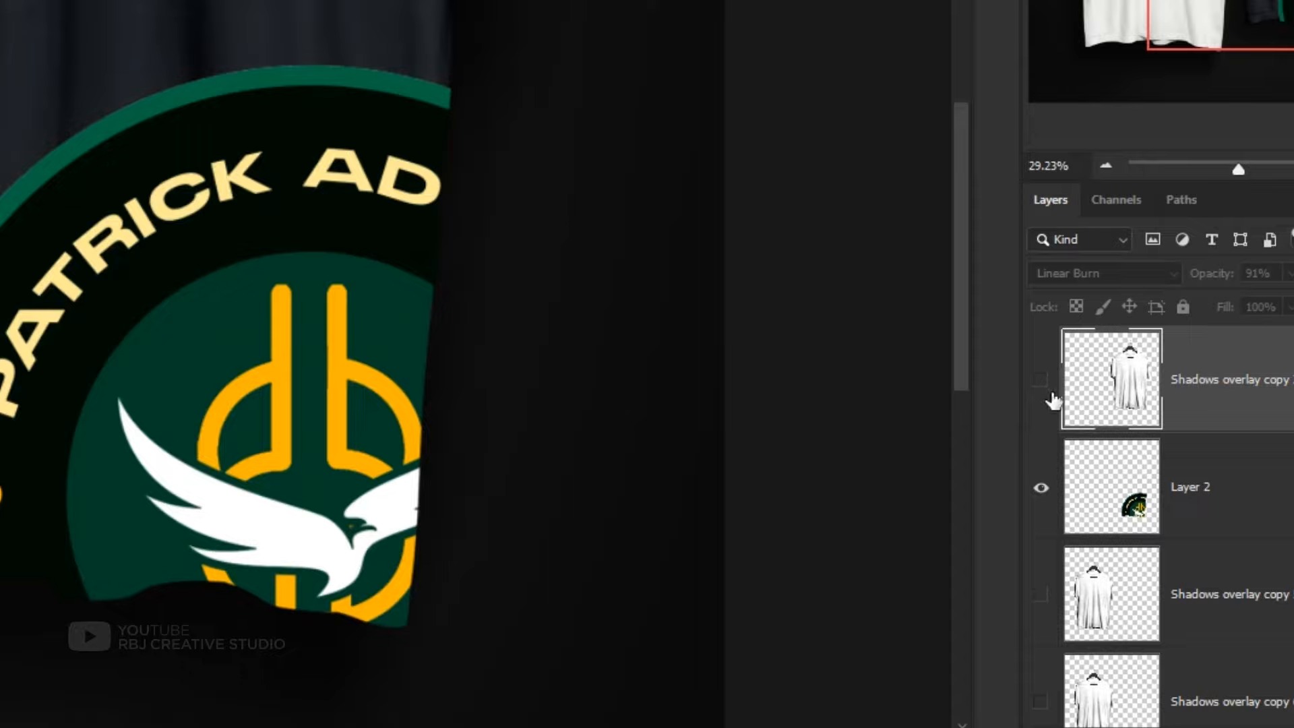
Step: Clip Shadows overlay copy 2 to Layer 2 with a clipping mask and make the overlay visible
{"action": "right_click", "coordinate": [1232, 375]}
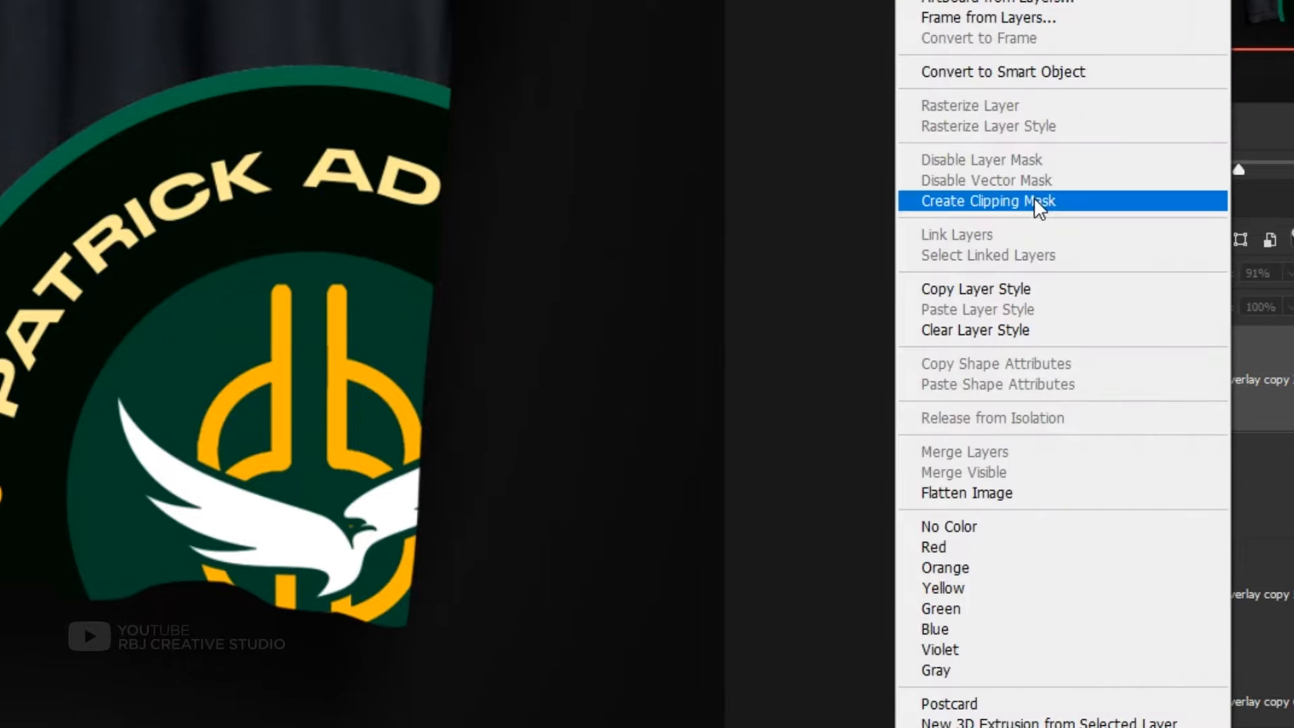
{"action": "left_click", "coordinate": [1038, 206]}
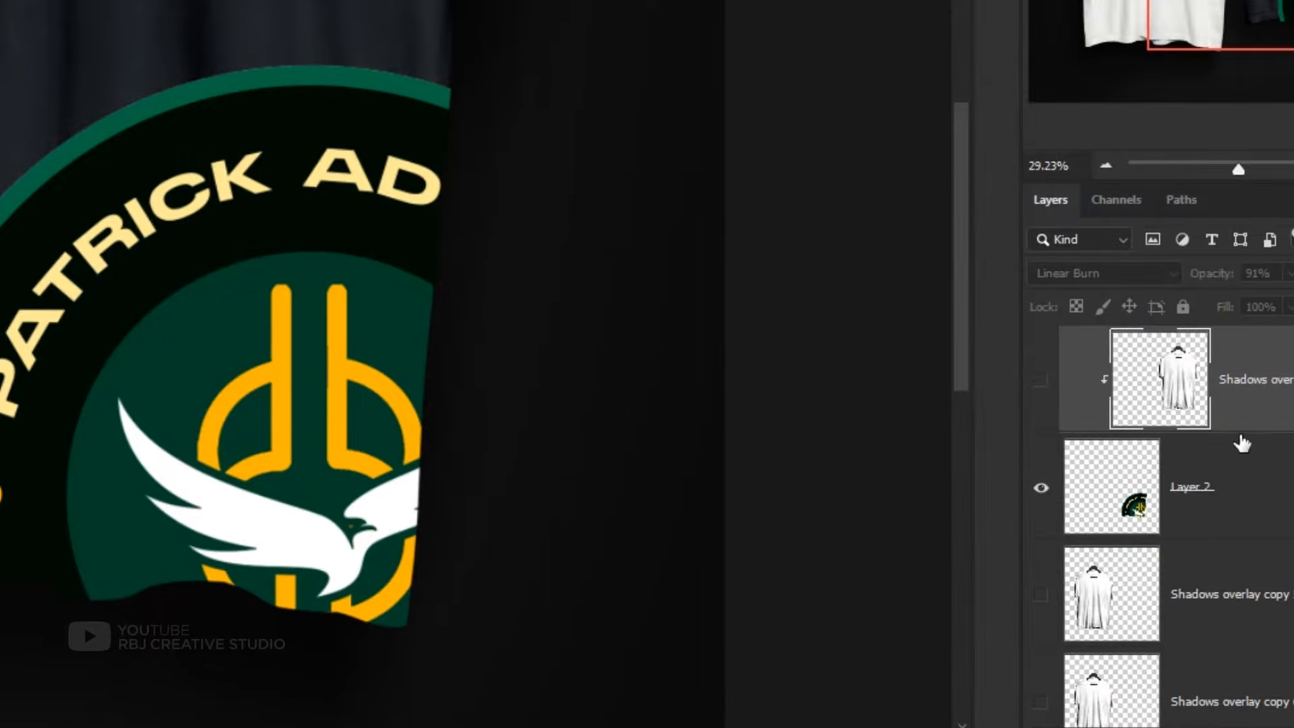
{"action": "left_click", "coordinate": [1041, 387]}
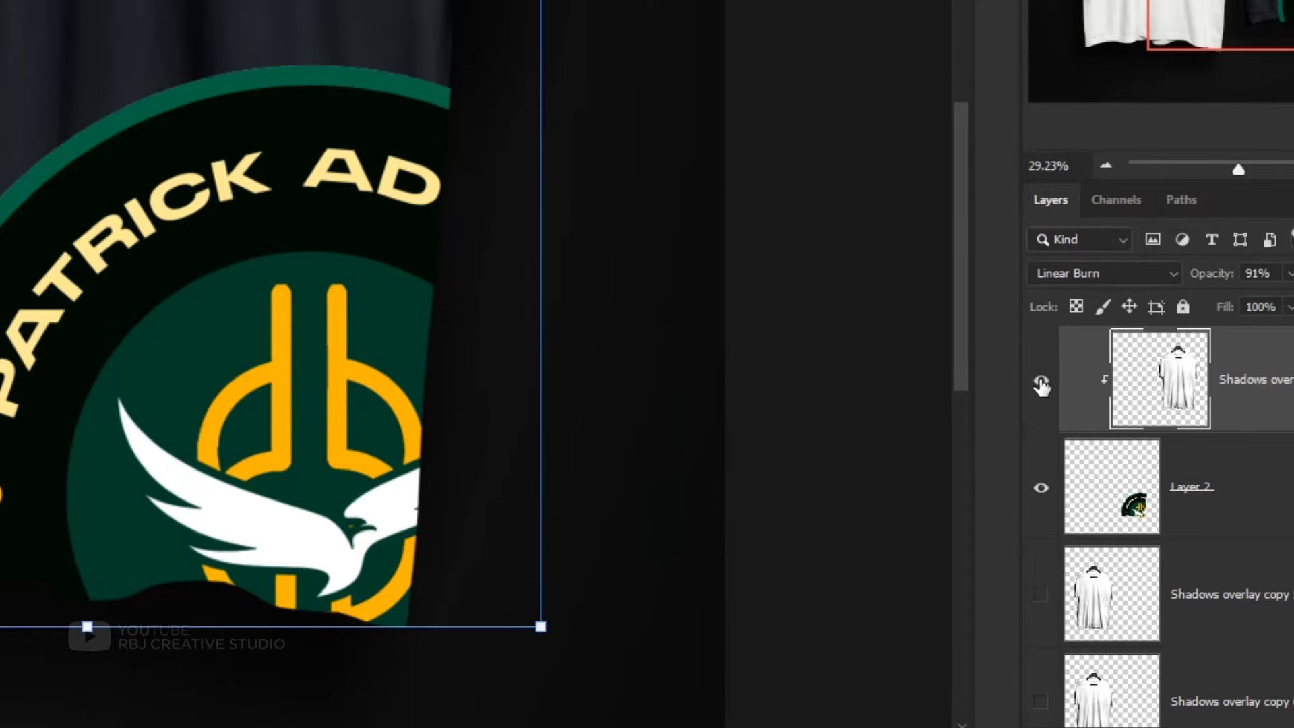
{"action": "left_click", "coordinate": [323, 377]}
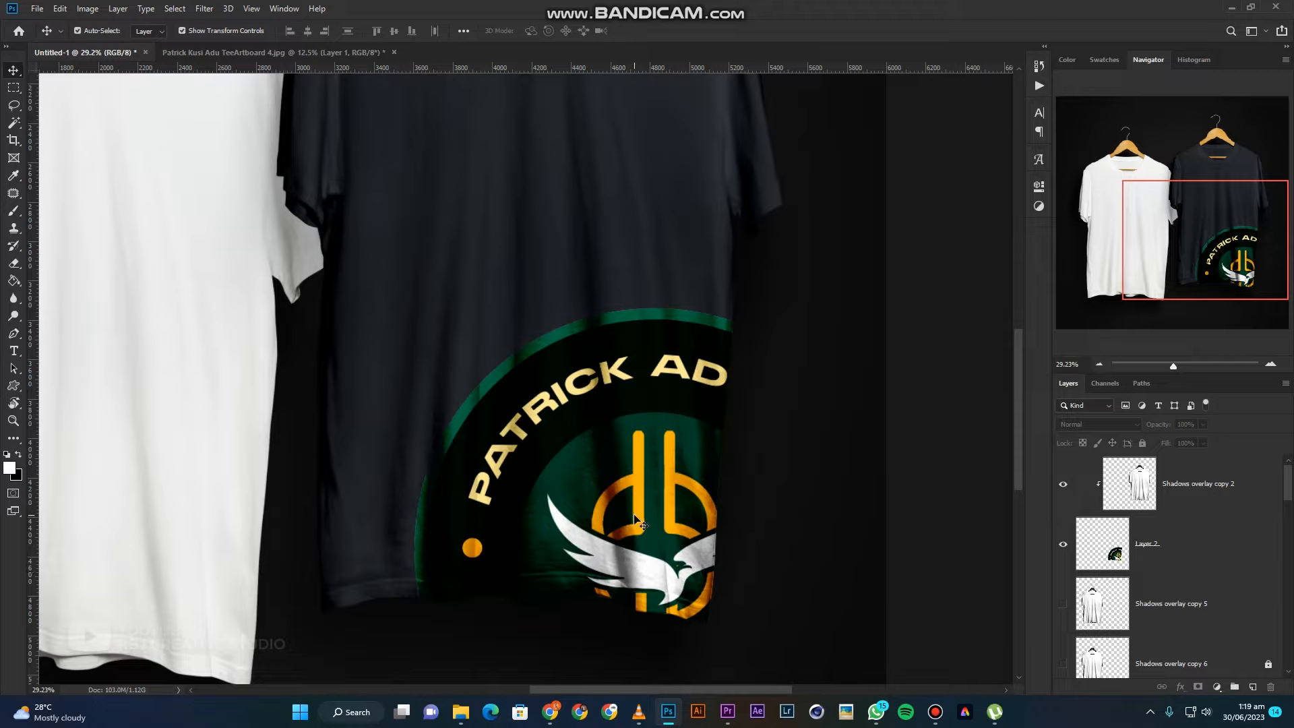
Step: Copy the circular badge from the artwork document again and place it over the white T-shirt's lower right corner
{"action": "left_click_drag", "start_coordinate": [394, 488], "coordinate": [667, 453]}
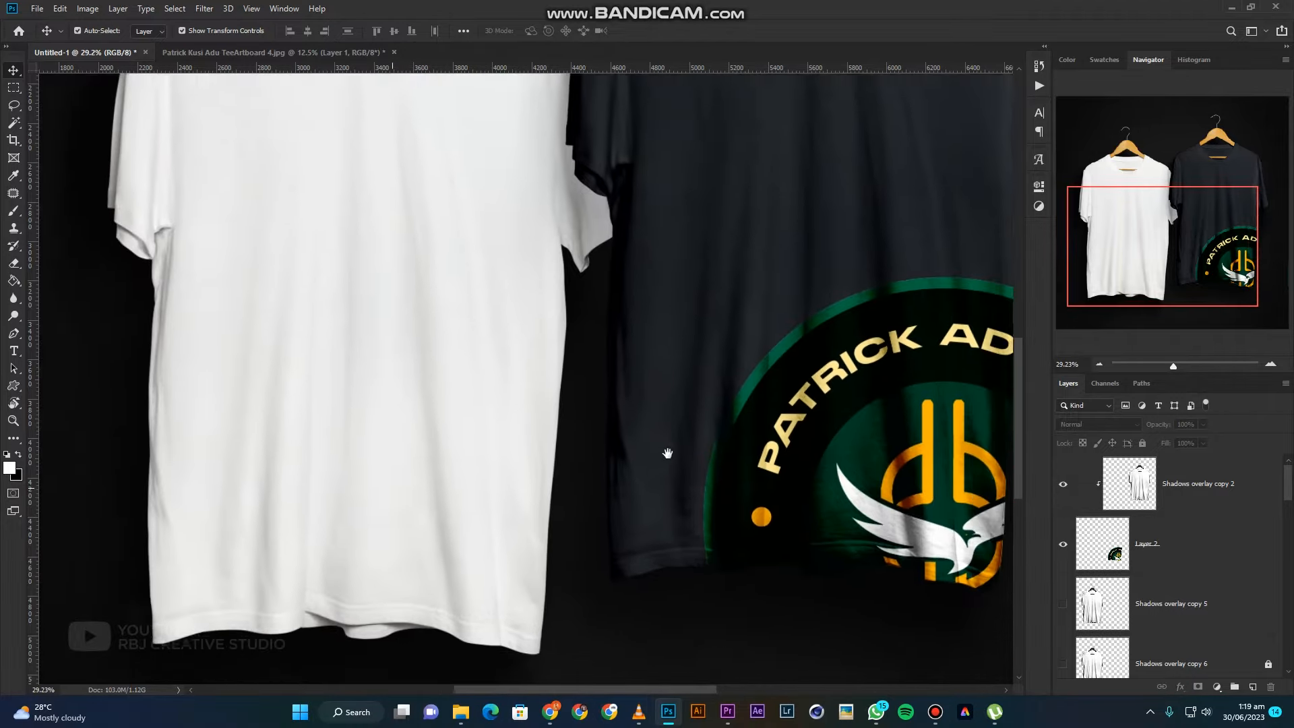
{"action": "left_click_drag", "start_coordinate": [521, 449], "coordinate": [510, 408]}
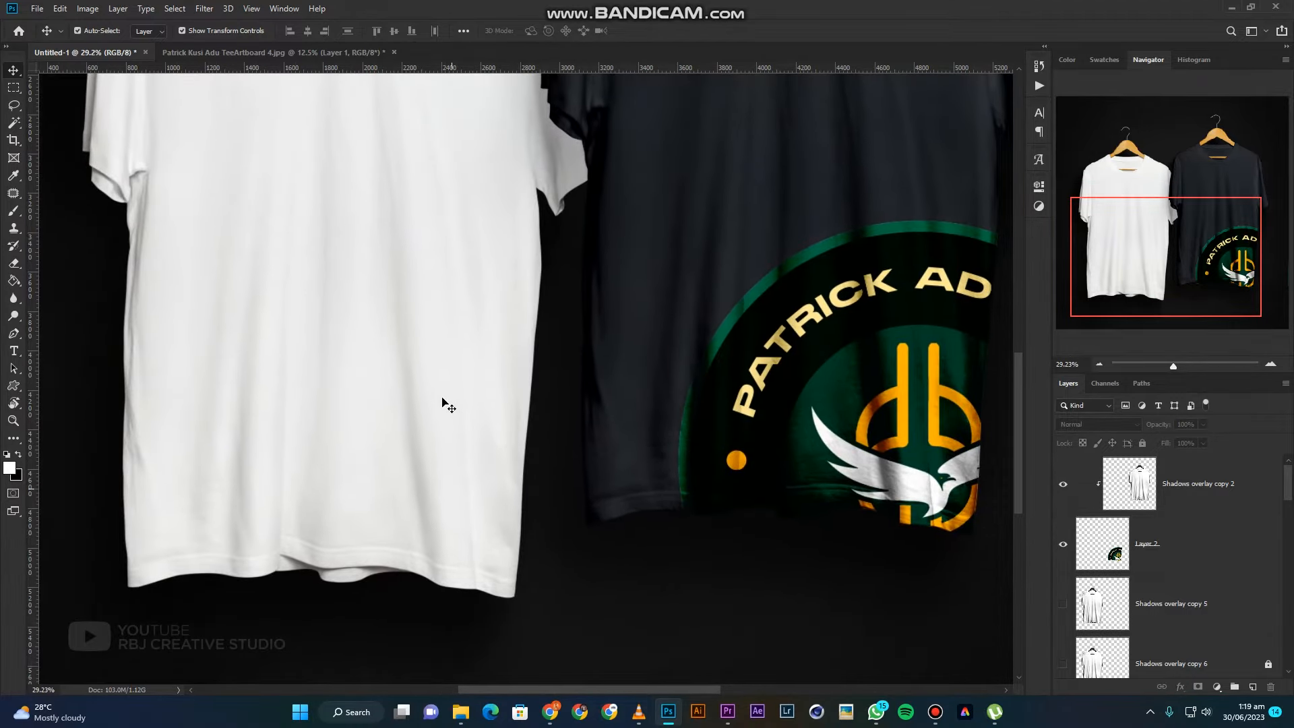
{"action": "left_click", "coordinate": [294, 52]}
{"action": "left_click_drag", "start_coordinate": [652, 494], "coordinate": [552, 531]}
Step: Lower the opacity of Layer 3 to 47% and shift the badge left over the white T-shirt's hem
{"action": "left_click", "coordinate": [1203, 443]}
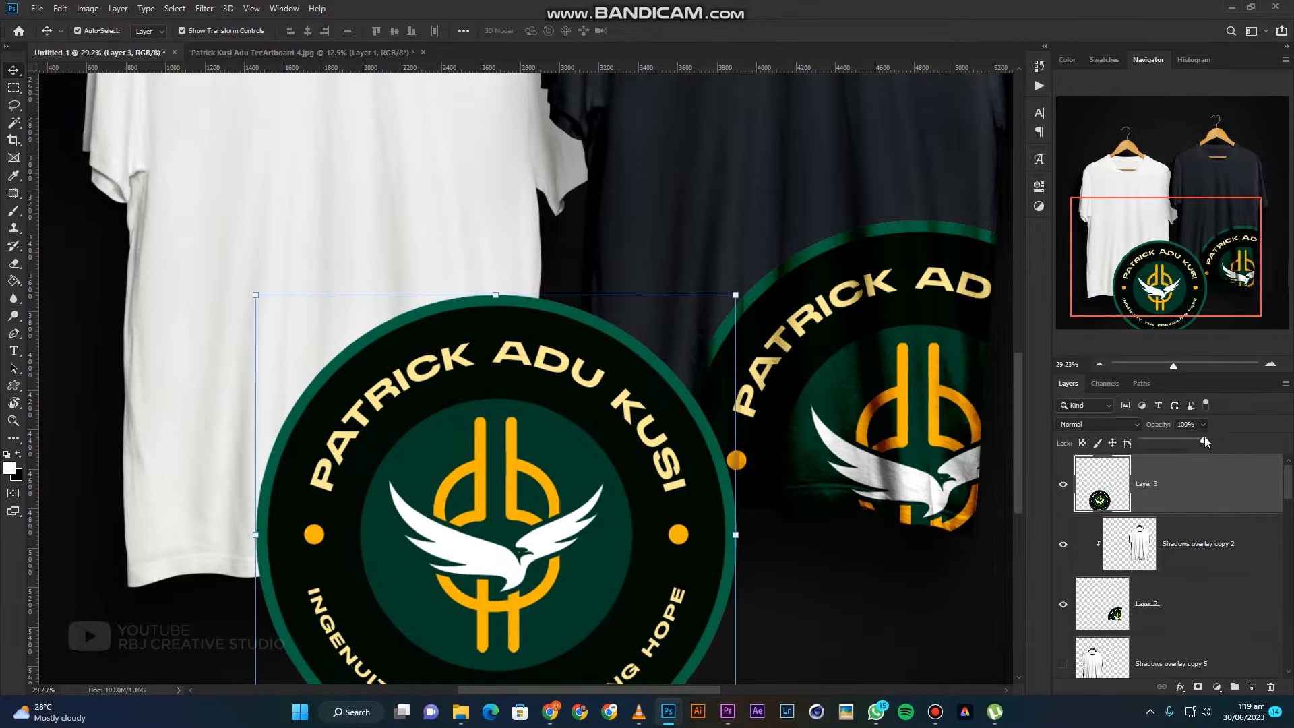
{"action": "left_click_drag", "start_coordinate": [1173, 442], "coordinate": [1171, 442]}
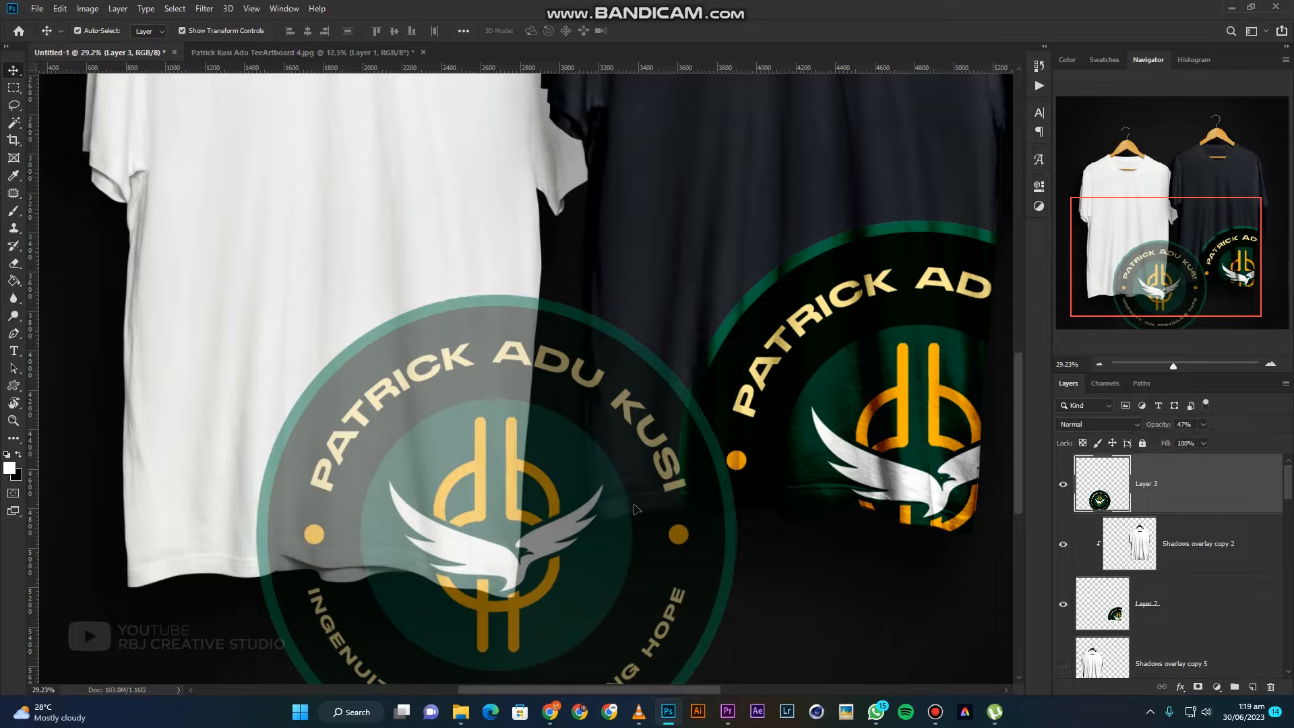
{"action": "left_click_drag", "start_coordinate": [598, 516], "coordinate": [564, 515]}
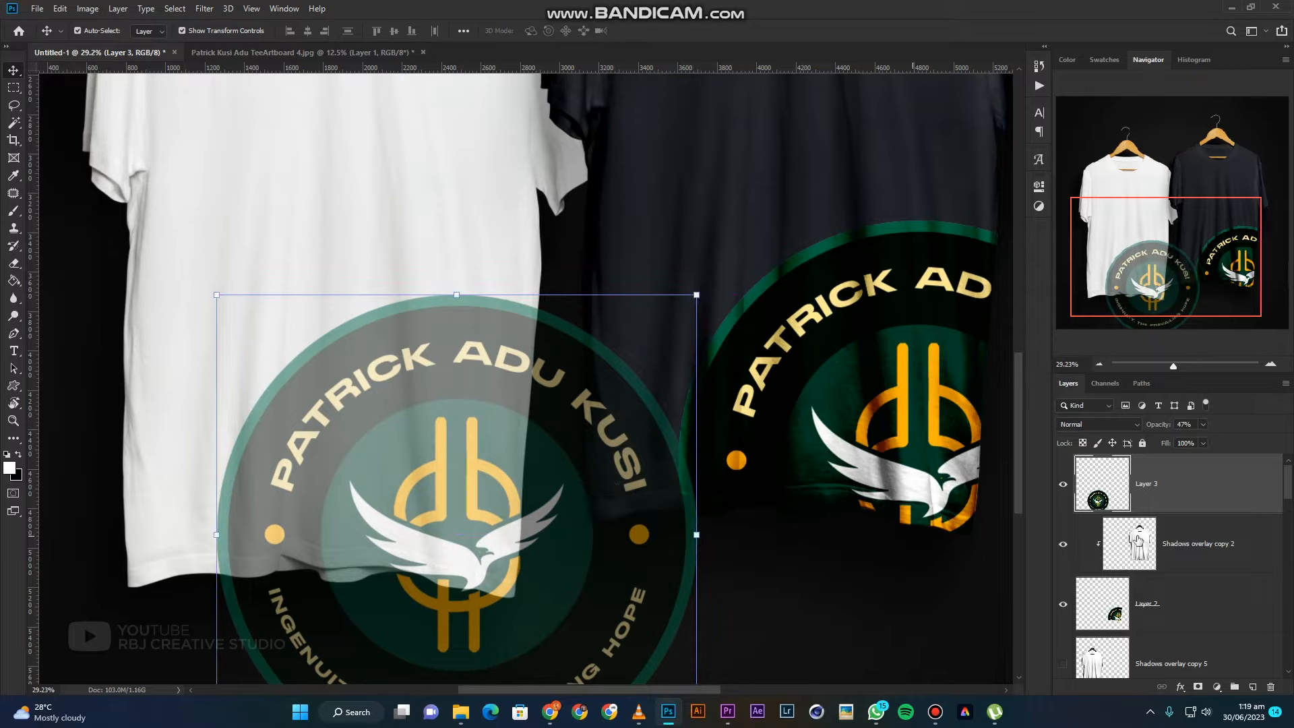
Step: Set the opacity of Layer 3 back to 100% and hide the layer
{"action": "left_click", "coordinate": [1063, 483]}
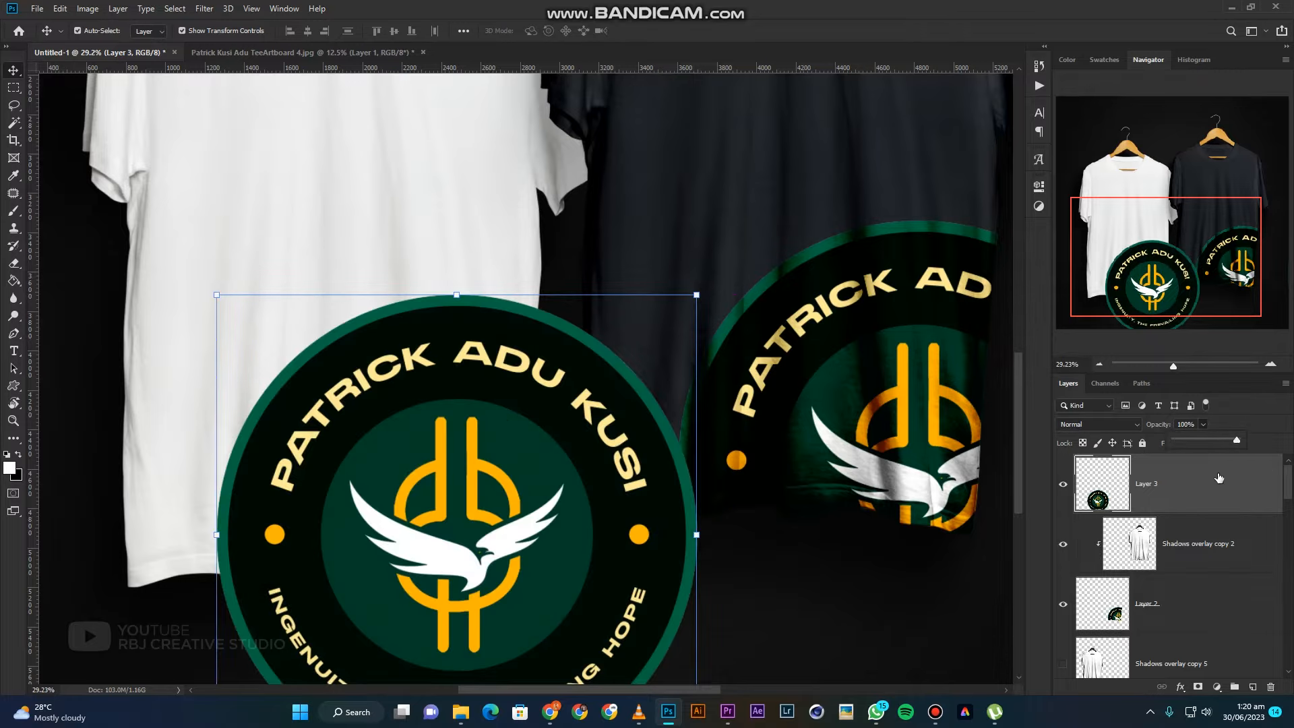
{"action": "scroll", "coordinate": [1162, 574], "scroll_direction": "down", "scroll_amount": 3}
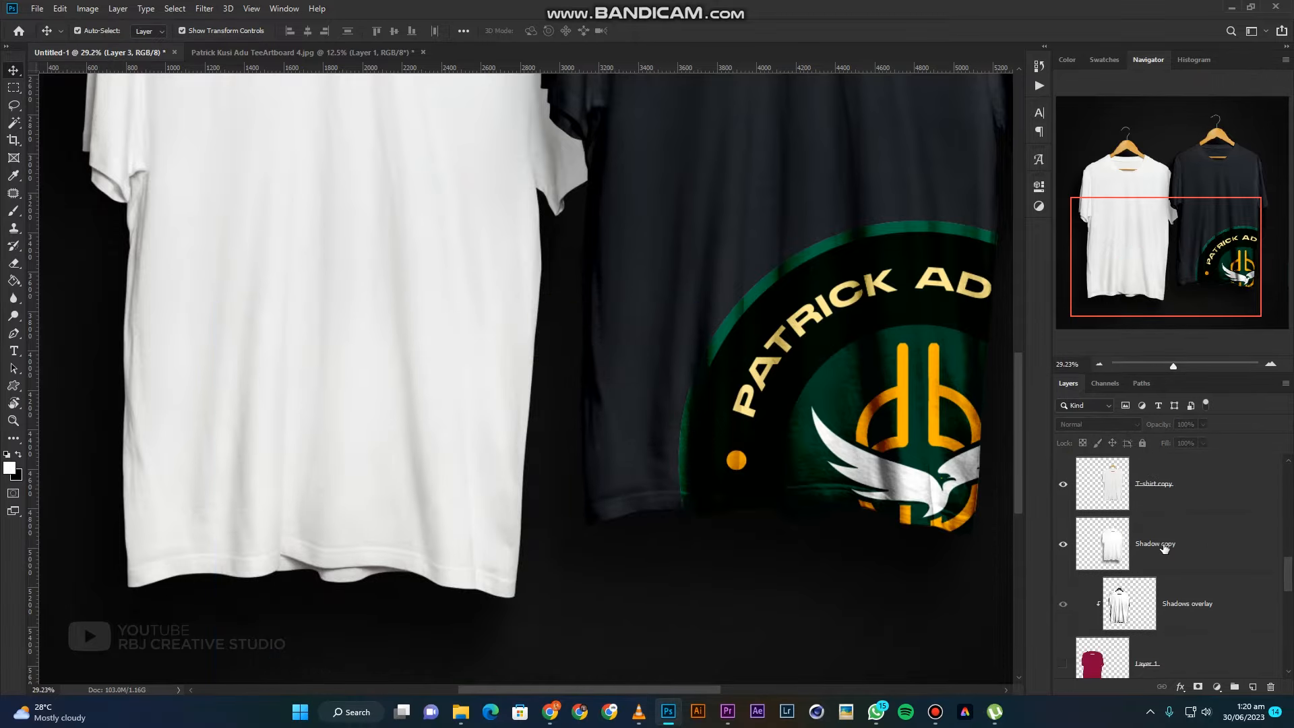
Step: Load the outline of the white shirt's T-shirt layer as a selection and make Layer 3 visible again
{"action": "left_click", "coordinate": [1154, 580]}
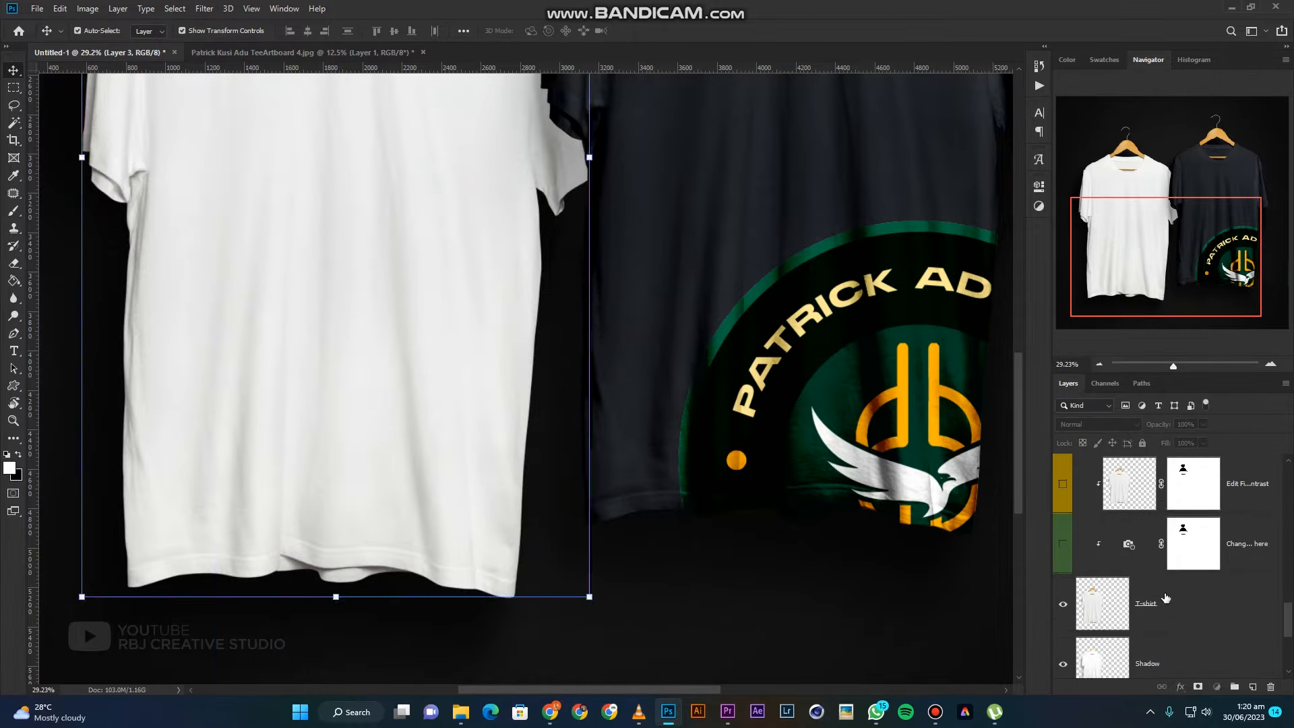
{"action": "scroll", "coordinate": [1159, 588], "scroll_direction": "down", "scroll_amount": 1}
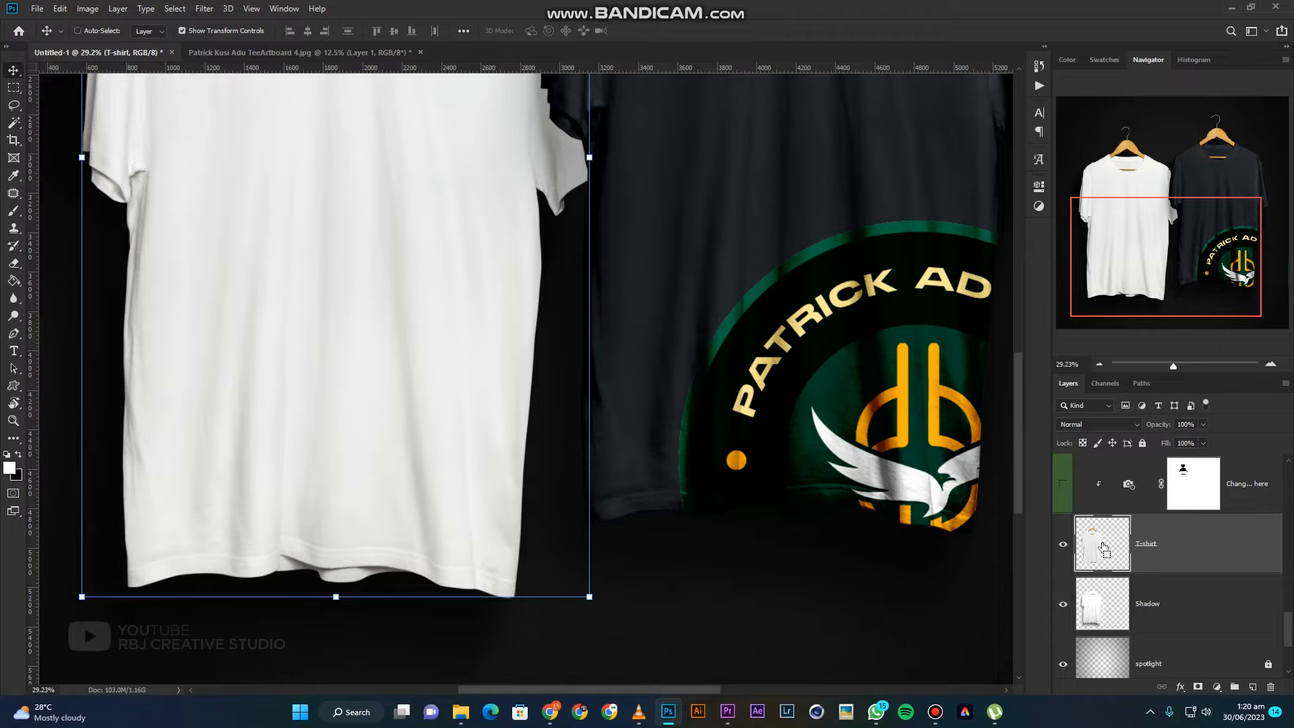
{"action": "left_click", "coordinate": [1103, 547], "text": "ctrl"}
{"action": "scroll", "coordinate": [1141, 561], "scroll_direction": "down", "scroll_amount": 3}
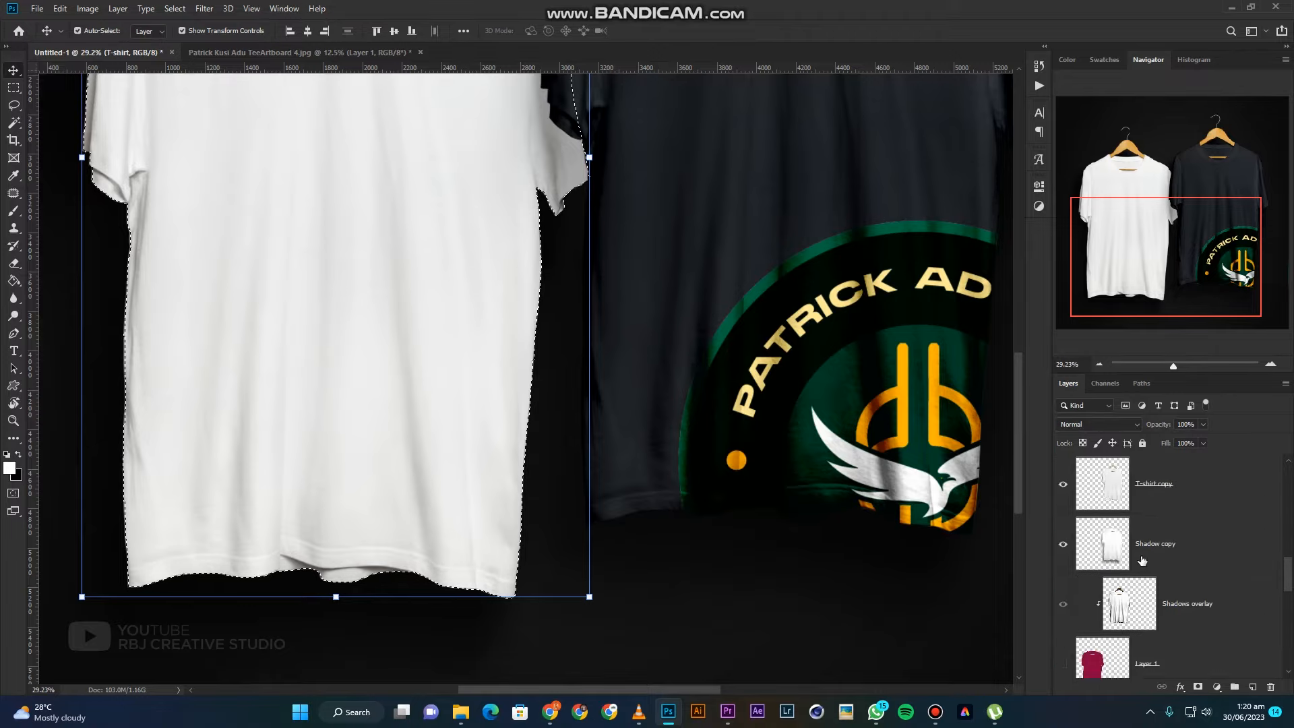
{"action": "scroll", "coordinate": [1141, 560], "scroll_direction": "up", "scroll_amount": 5}
{"action": "left_click", "coordinate": [1064, 484]}
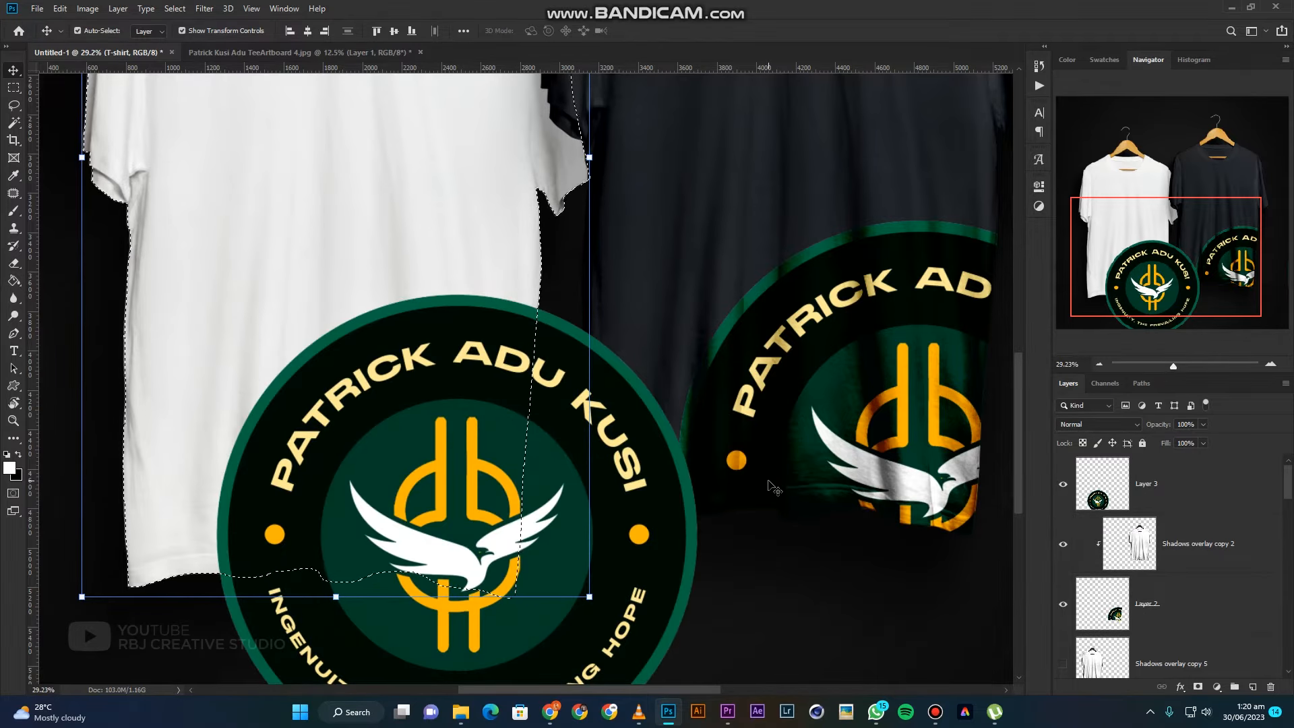
Step: Invert the selection, delete the part of Layer 3's badge outside the white T-shirt, and deselect
{"action": "key", "text": "ctrl+shift+i"}
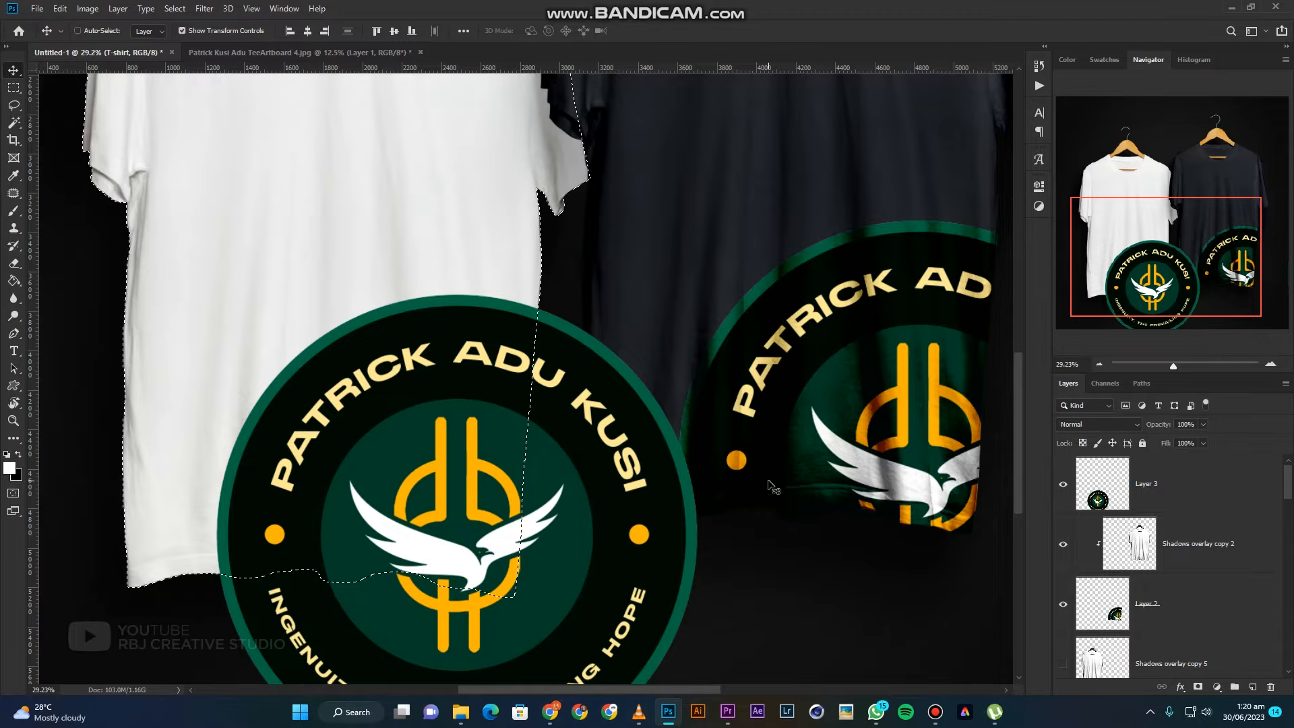
{"action": "left_click", "coordinate": [1151, 483]}
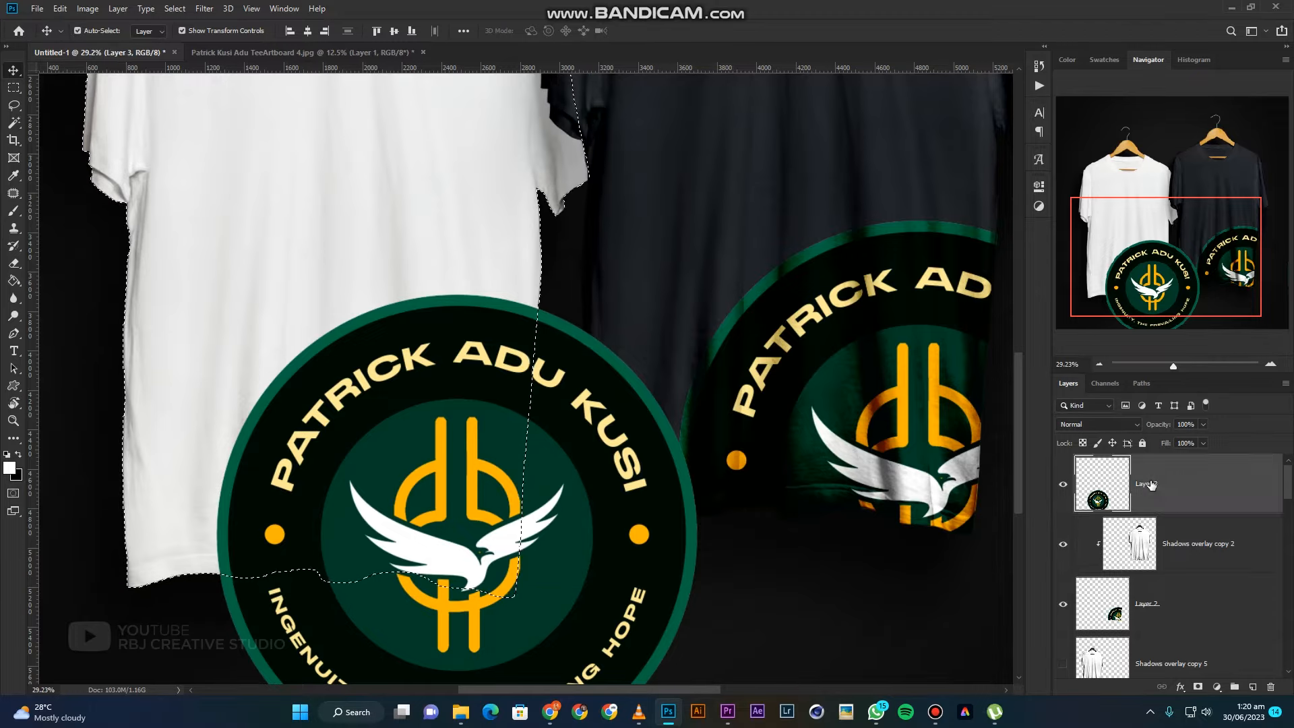
{"action": "key", "text": "Delete"}
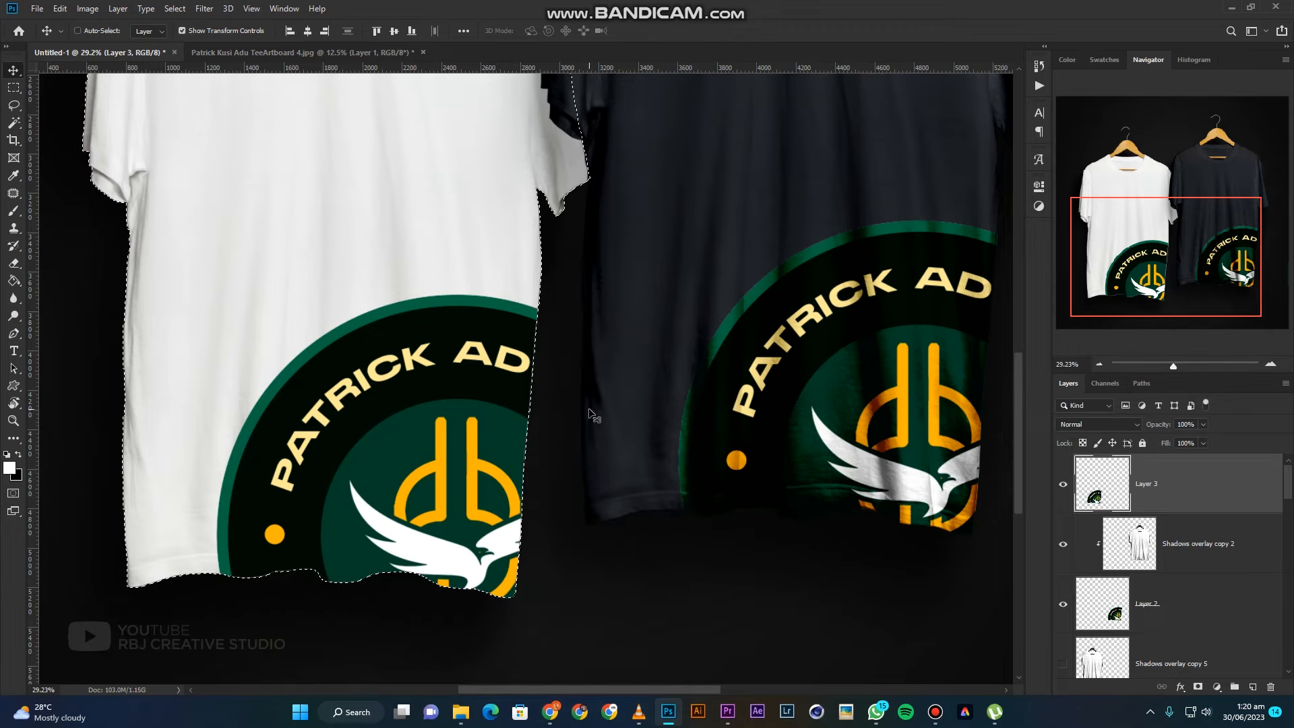
{"action": "key", "text": "ctrl+d"}
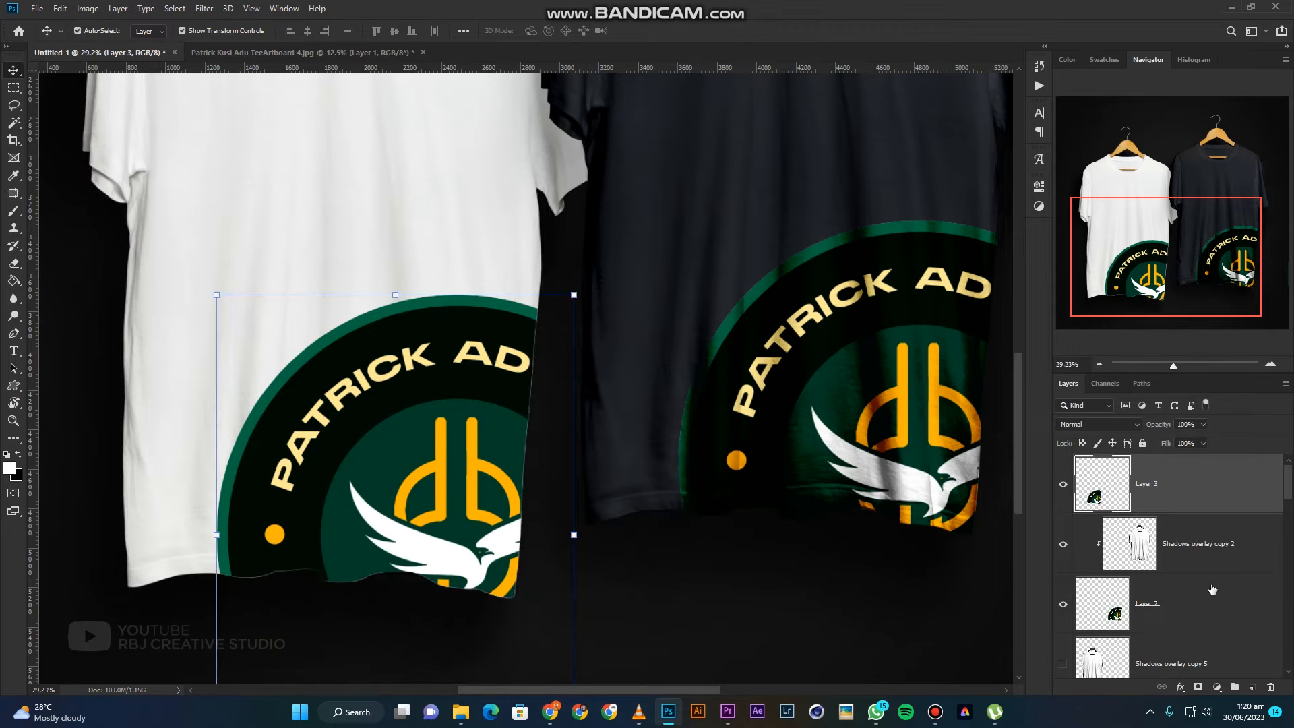
Step: Move the Shadows overlay copy 6 layer directly above Layer 3 in the layer stack
{"action": "scroll", "coordinate": [1186, 586], "scroll_direction": "down", "scroll_amount": 2}
{"action": "left_click", "coordinate": [1186, 599]}
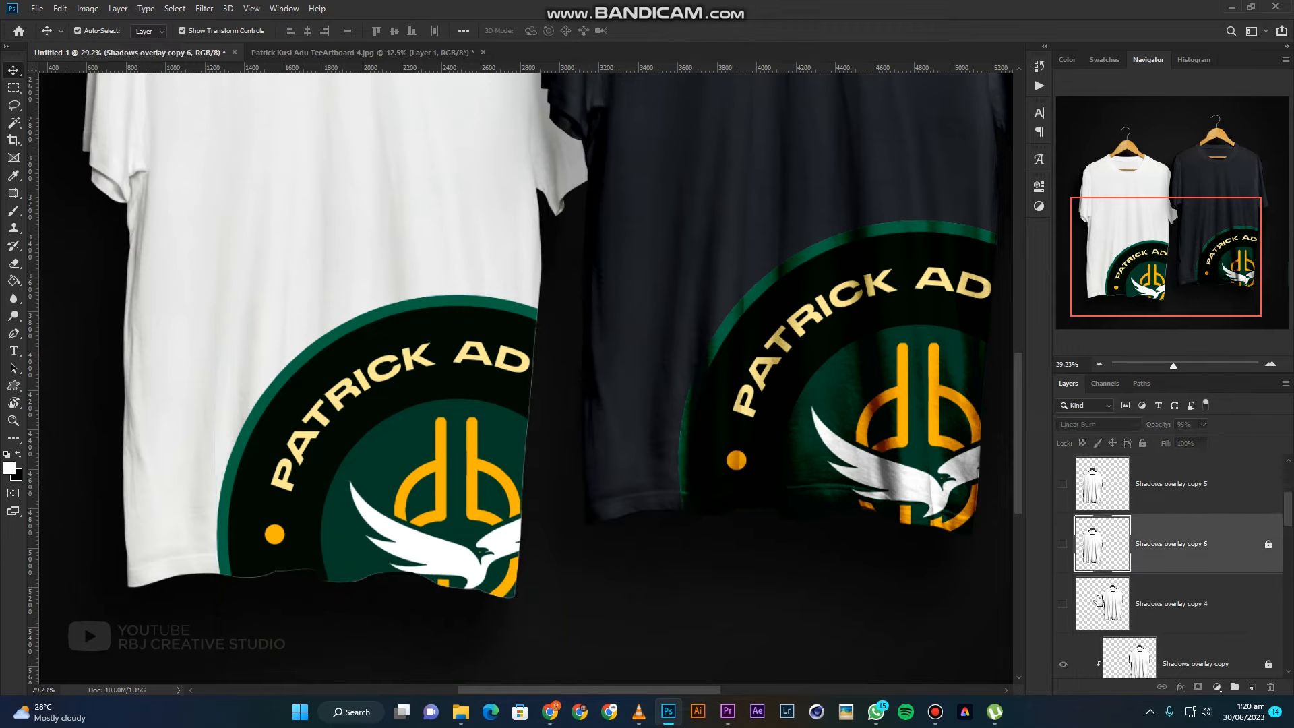
{"action": "left_click", "coordinate": [1062, 603]}
{"action": "left_click", "coordinate": [1062, 604]}
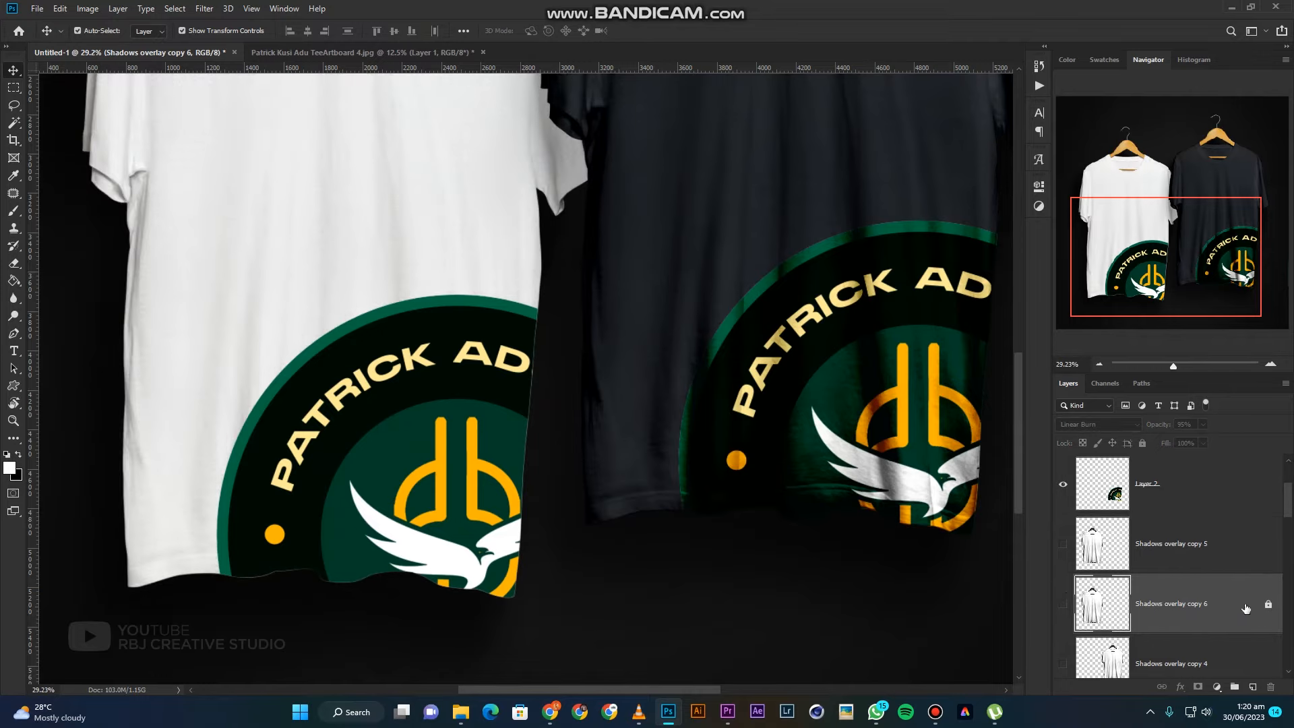
{"action": "left_click_drag", "start_coordinate": [1069, 604], "coordinate": [1167, 507]}
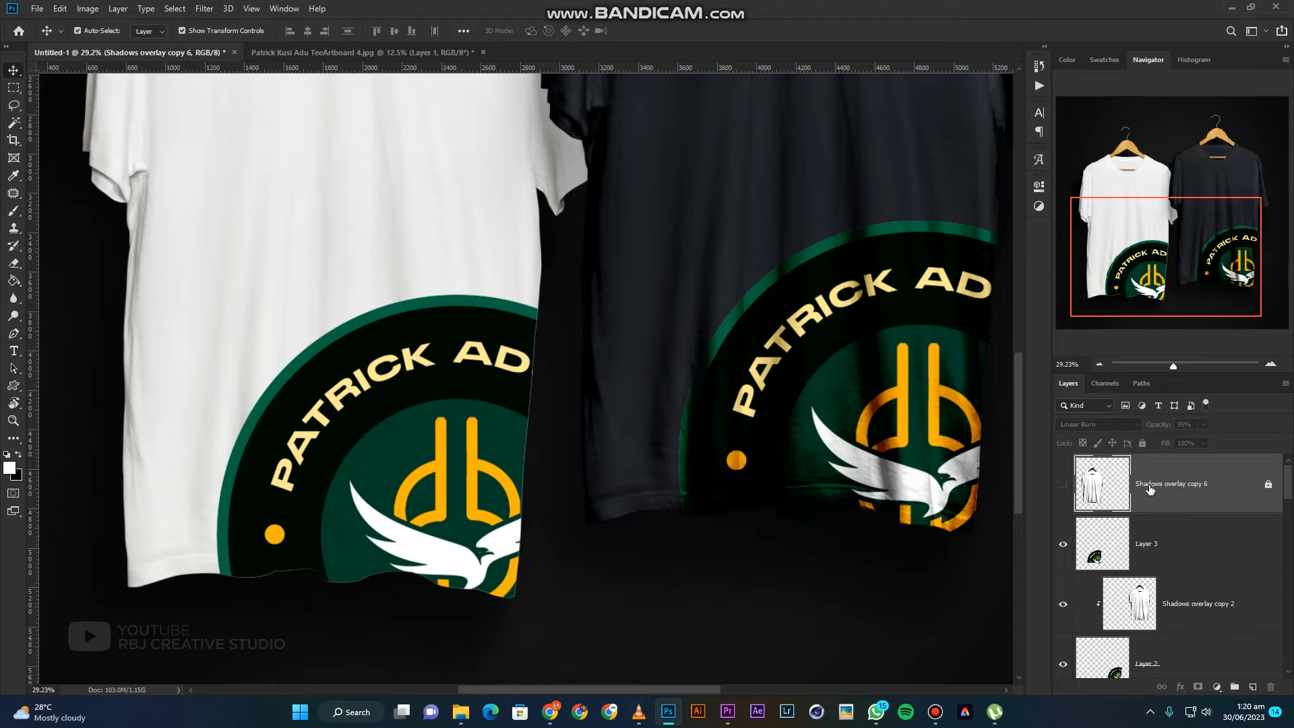
Step: Clip Shadows overlay copy 6 to Layer 3 with a clipping mask and make the overlay visible
{"action": "right_click", "coordinate": [1176, 489]}
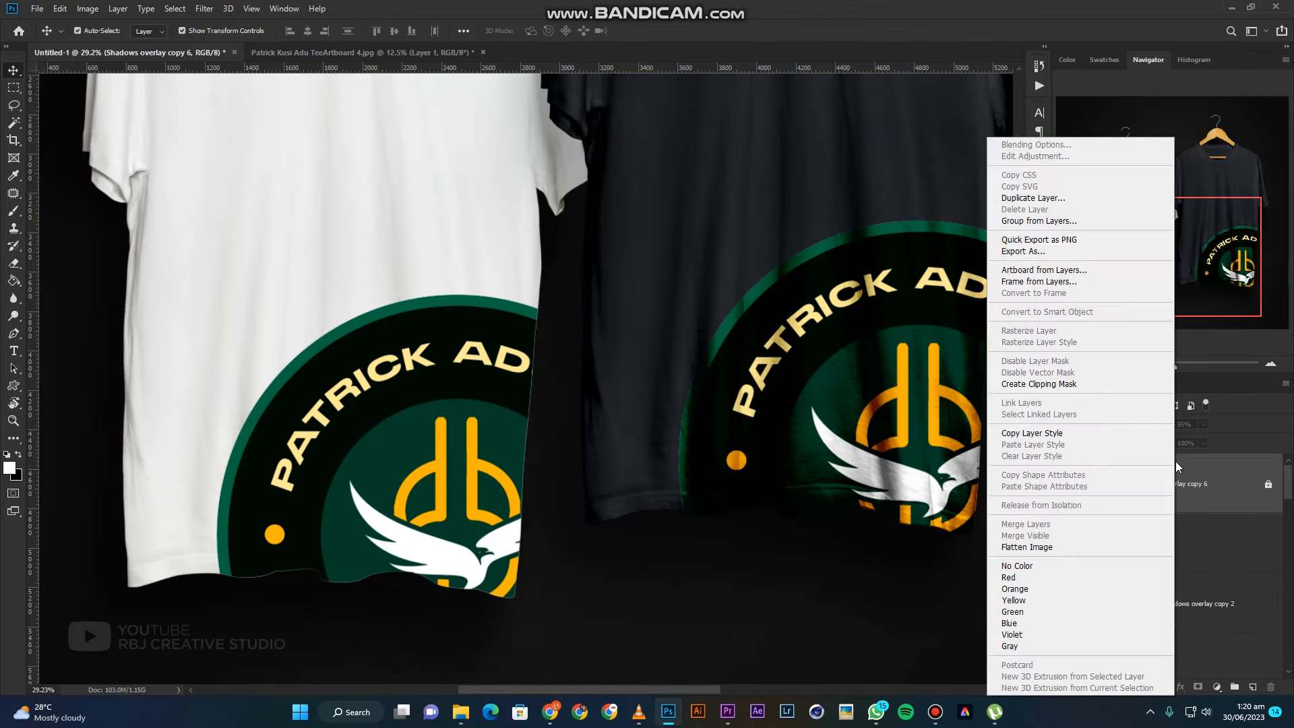
{"action": "left_click", "coordinate": [1044, 389]}
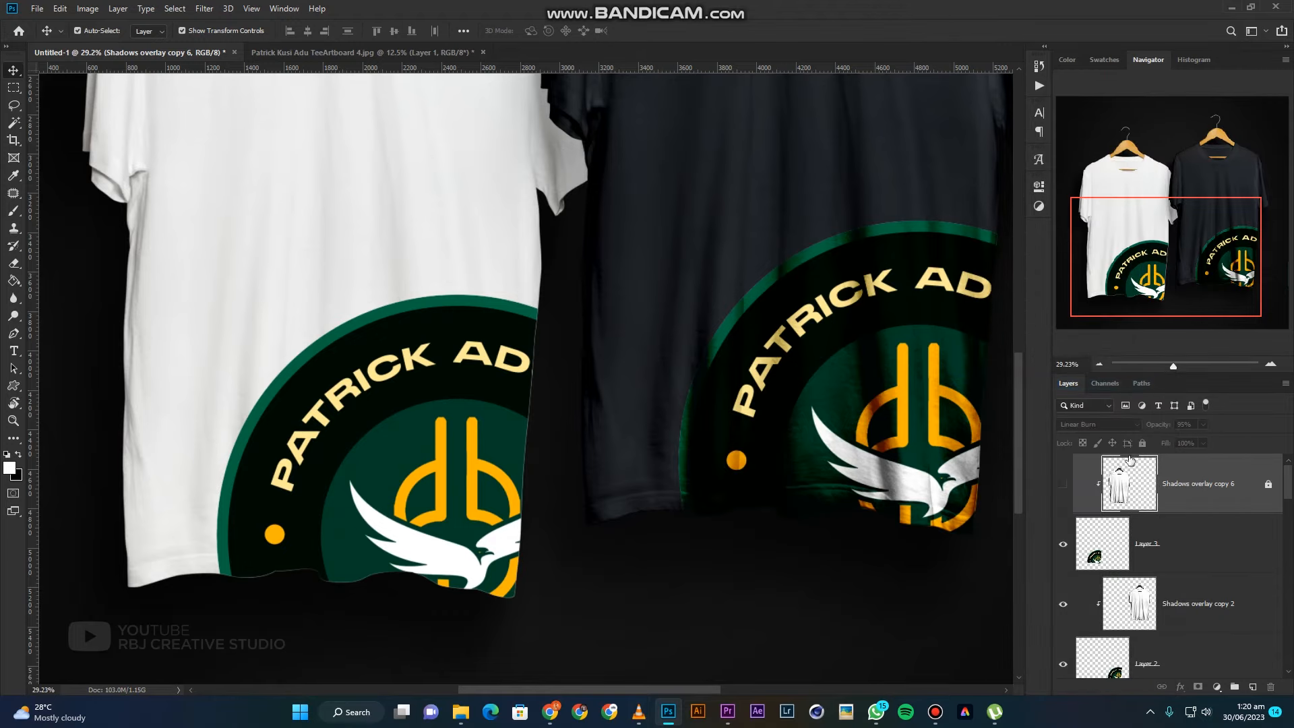
{"action": "left_click", "coordinate": [1063, 485]}
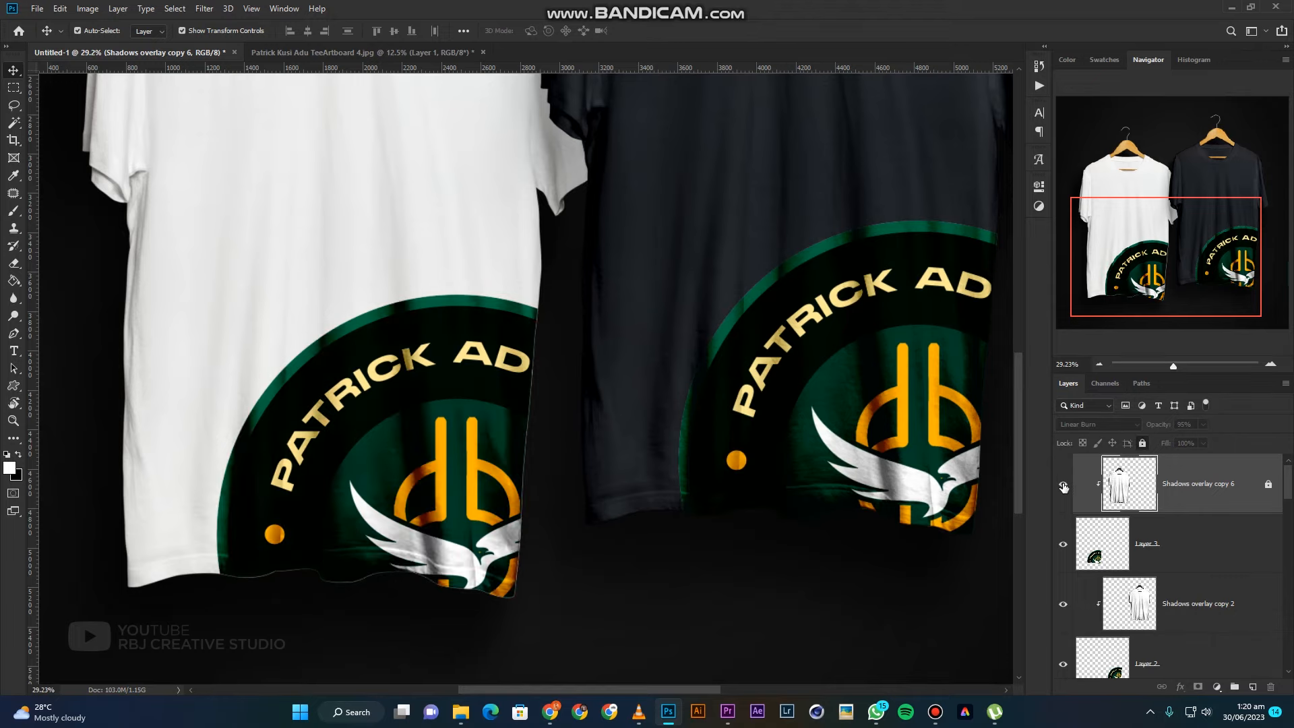
Step: Examine the blended badges along both T-shirts' hems, up close and in the whole mockup
{"action": "left_click", "coordinate": [834, 524]}
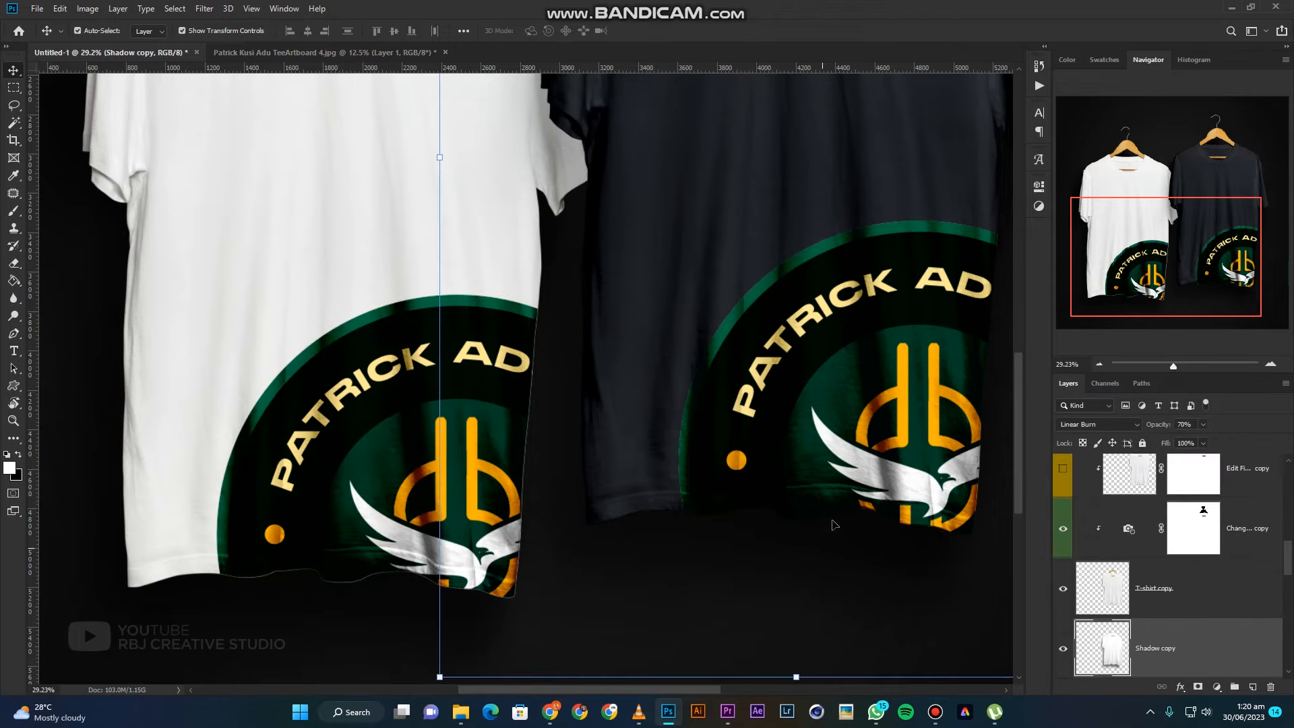
{"action": "scroll", "coordinate": [843, 516], "scroll_direction": "right", "scroll_amount": 3}
{"action": "scroll", "coordinate": [854, 534], "scroll_direction": "down", "scroll_amount": 1}
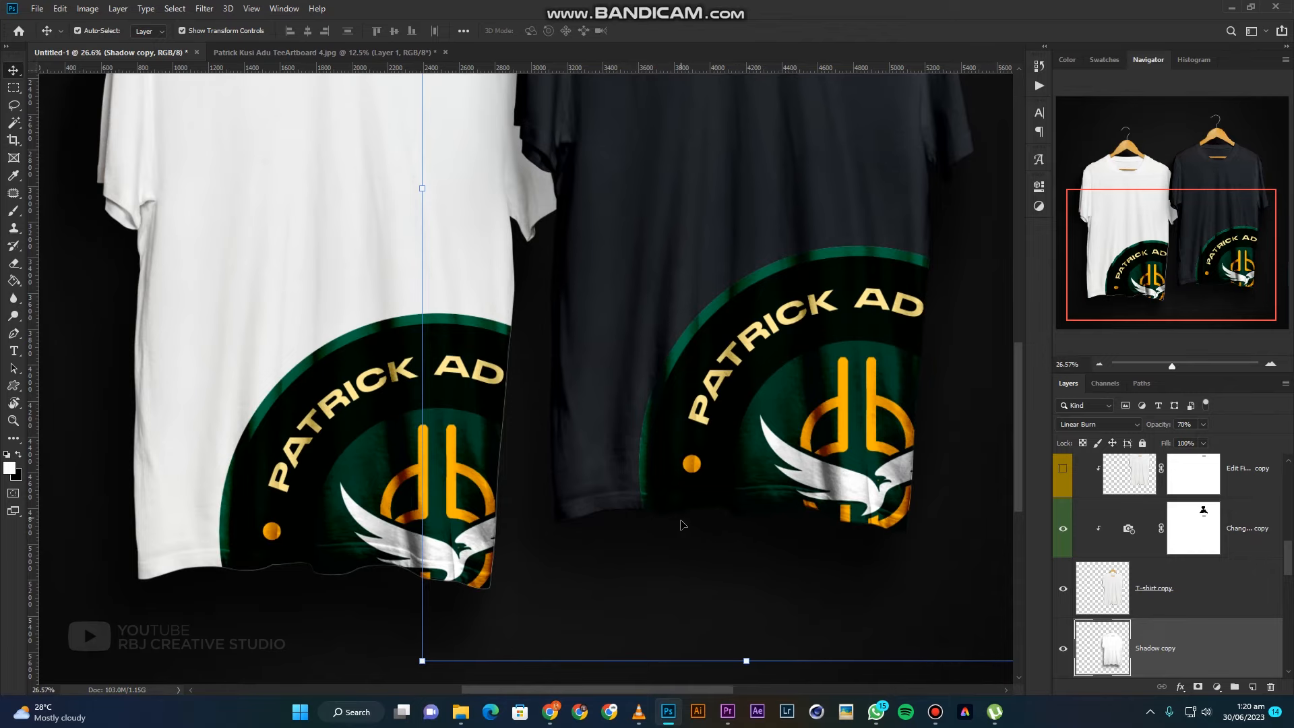
{"action": "scroll", "coordinate": [827, 492], "scroll_direction": "up", "scroll_amount": 1}
{"action": "scroll", "coordinate": [755, 472], "scroll_direction": "right", "scroll_amount": 2}
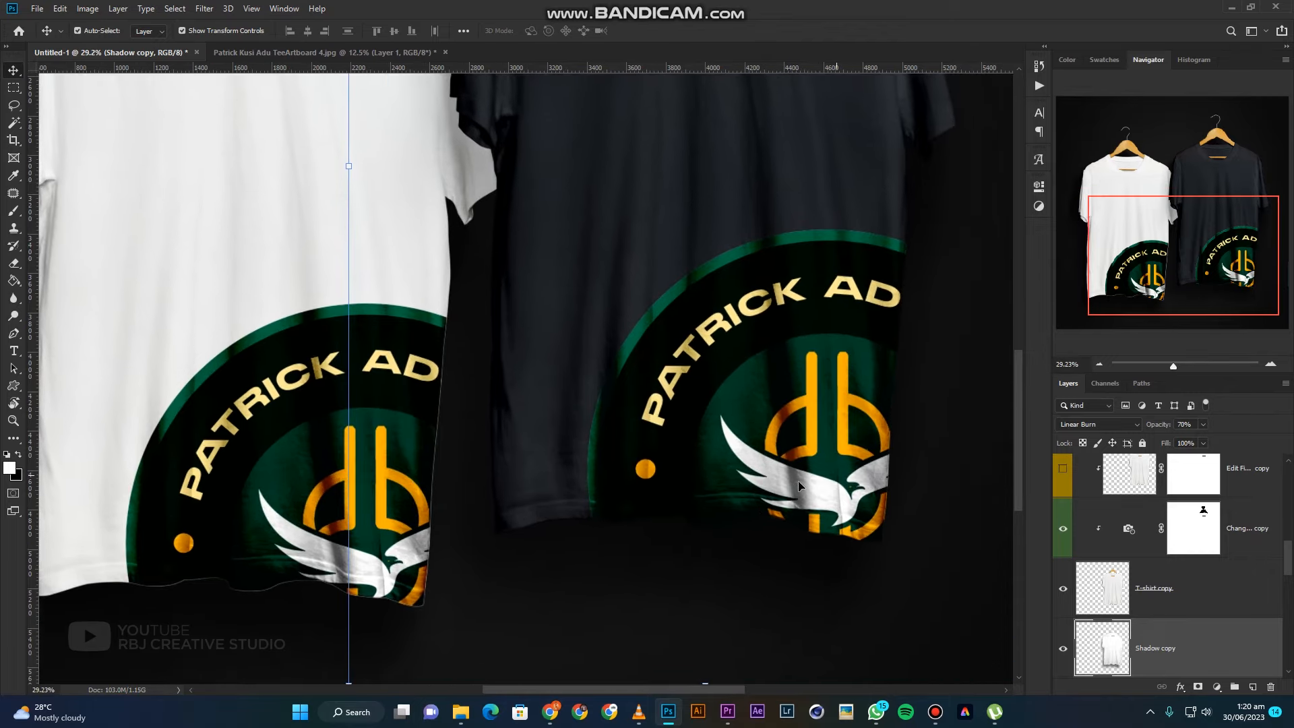
{"action": "scroll", "coordinate": [591, 585], "scroll_direction": "down", "scroll_amount": 6}
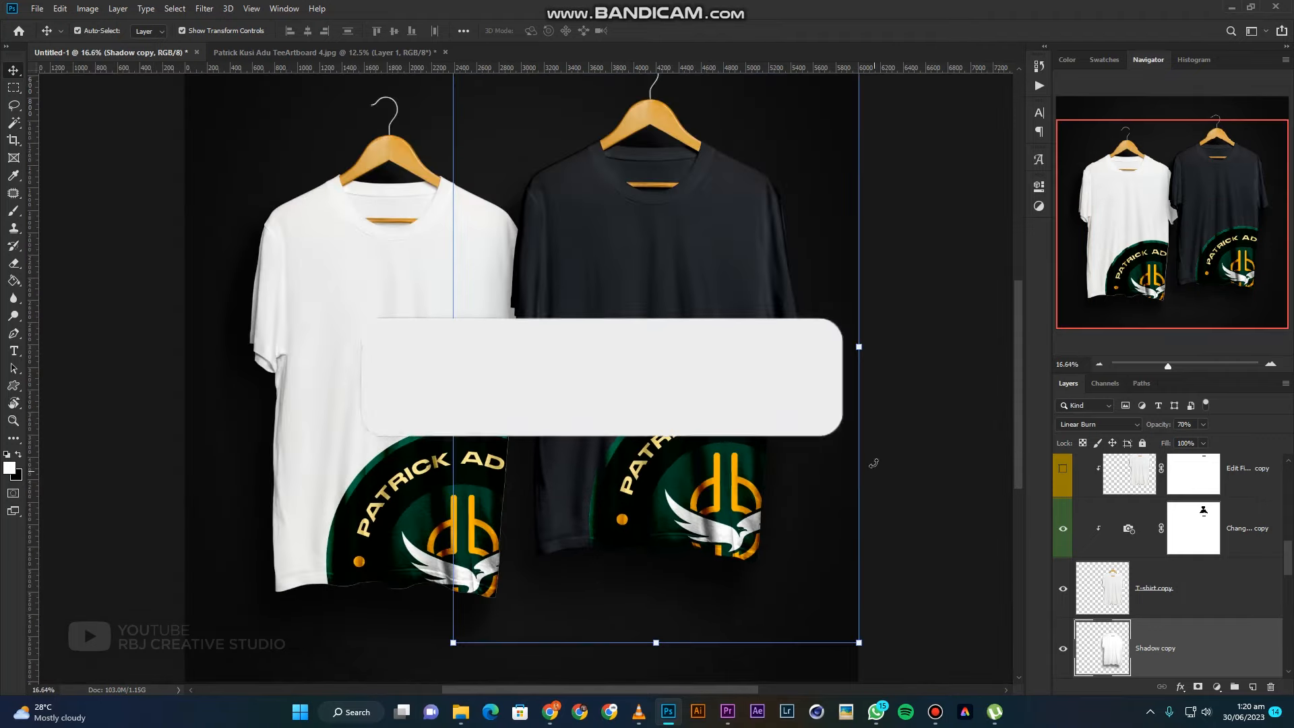
{"action": "left_click", "coordinate": [871, 461]}
{"action": "scroll", "coordinate": [664, 499], "scroll_direction": "up", "scroll_amount": 1}
{"action": "left_click_drag", "start_coordinate": [684, 530], "coordinate": [652, 451]}
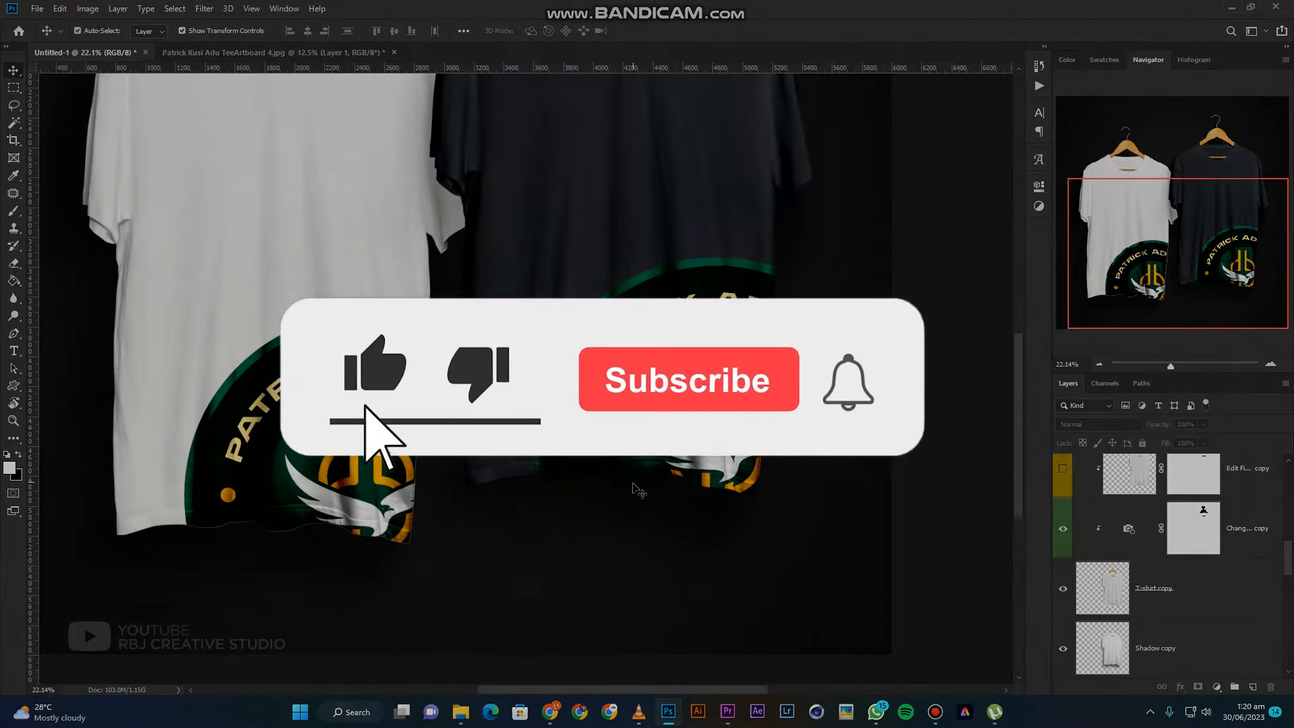